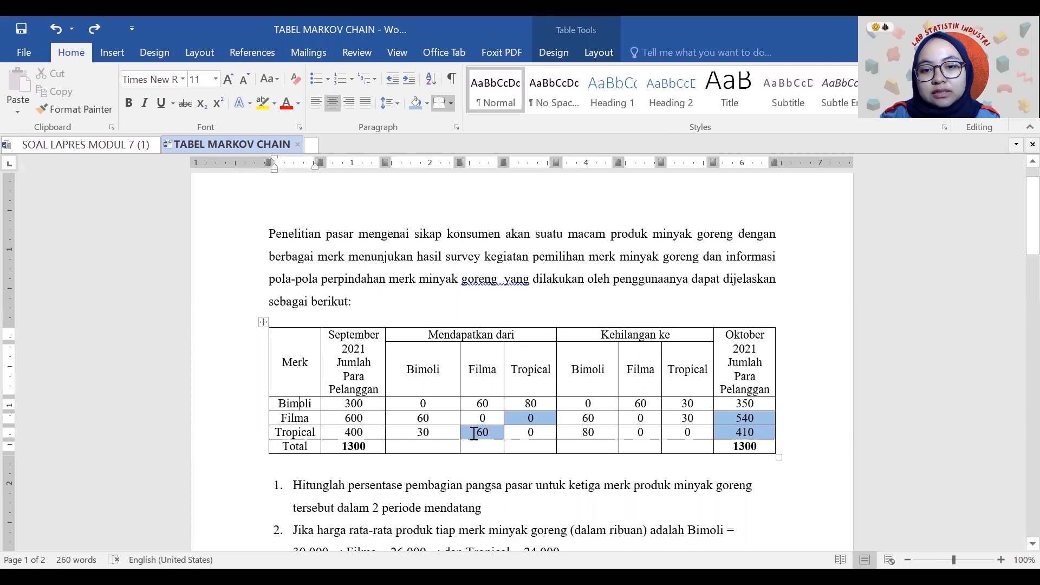
Step: Examine the September 2021 customer counts for Bimoli, Filma and Tropical in the cooking-oil brand table
click(493, 468)
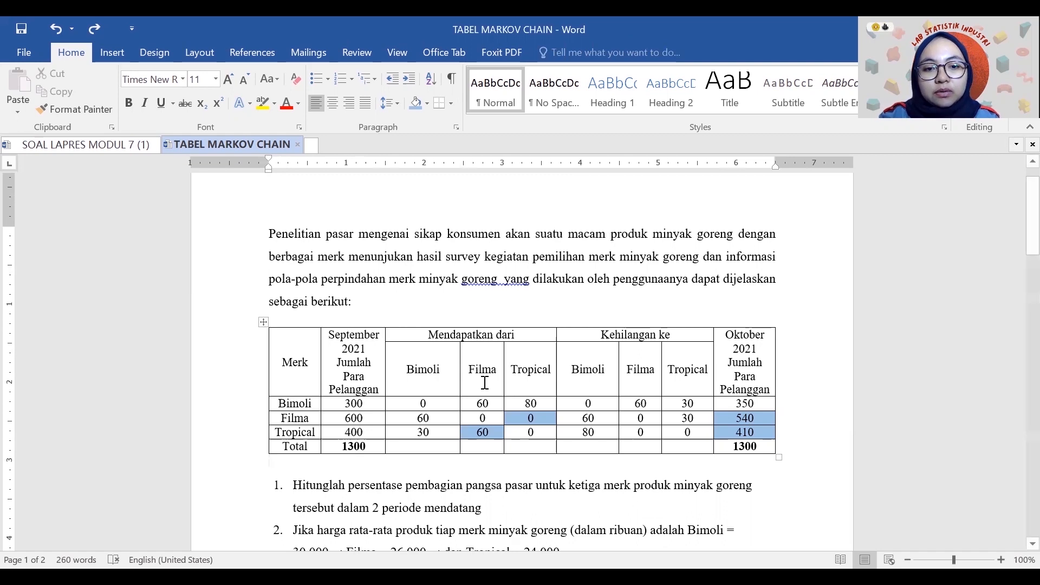
drag(328, 336, 376, 385)
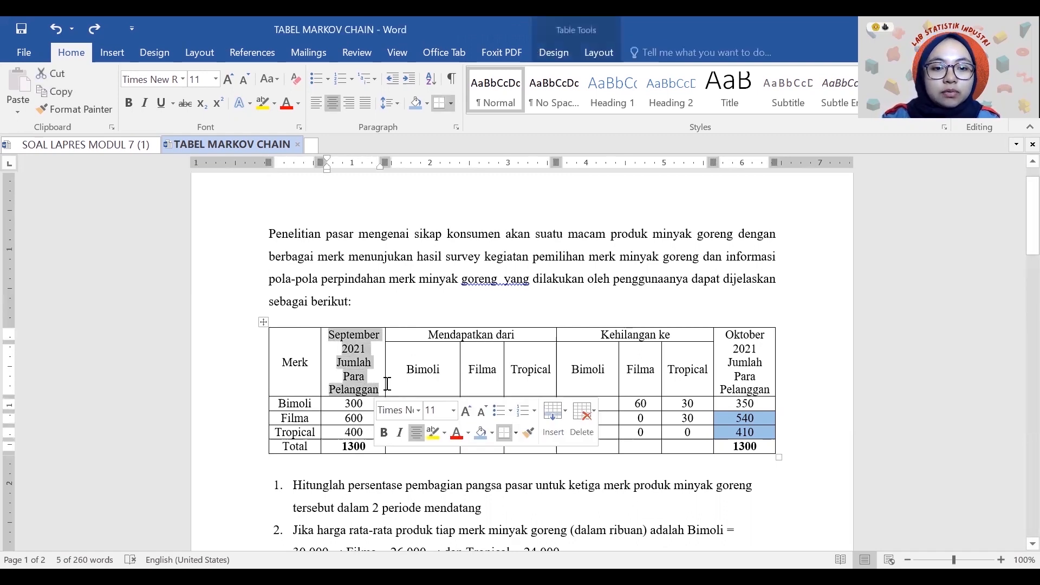
double_click(346, 403)
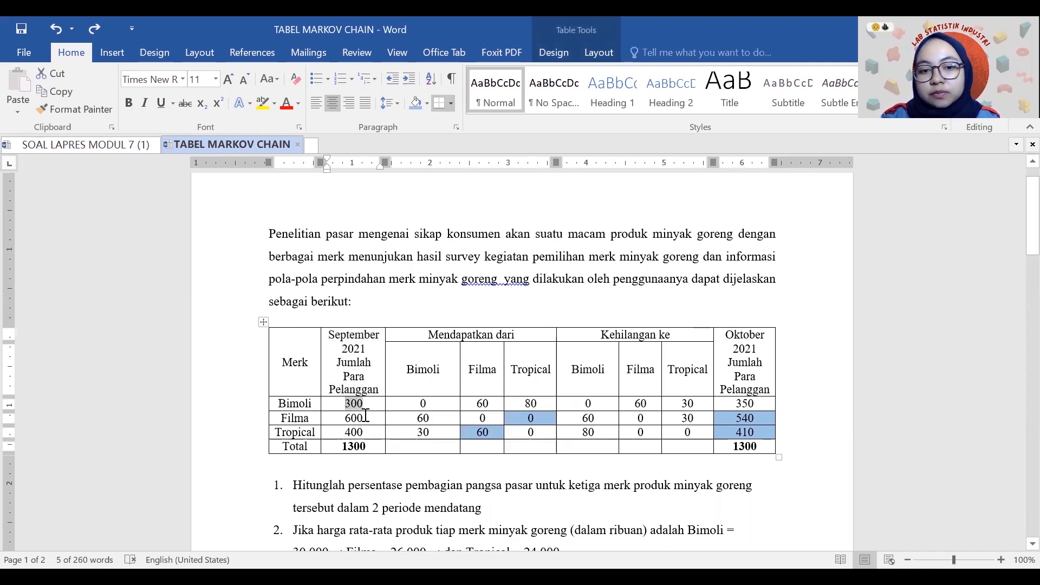
double_click(348, 420)
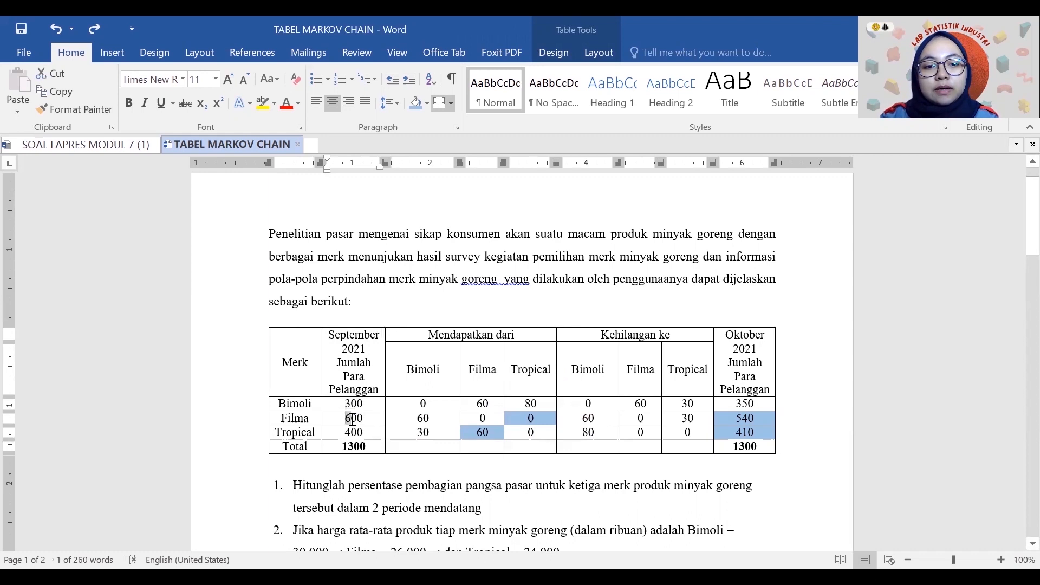
double_click(365, 433)
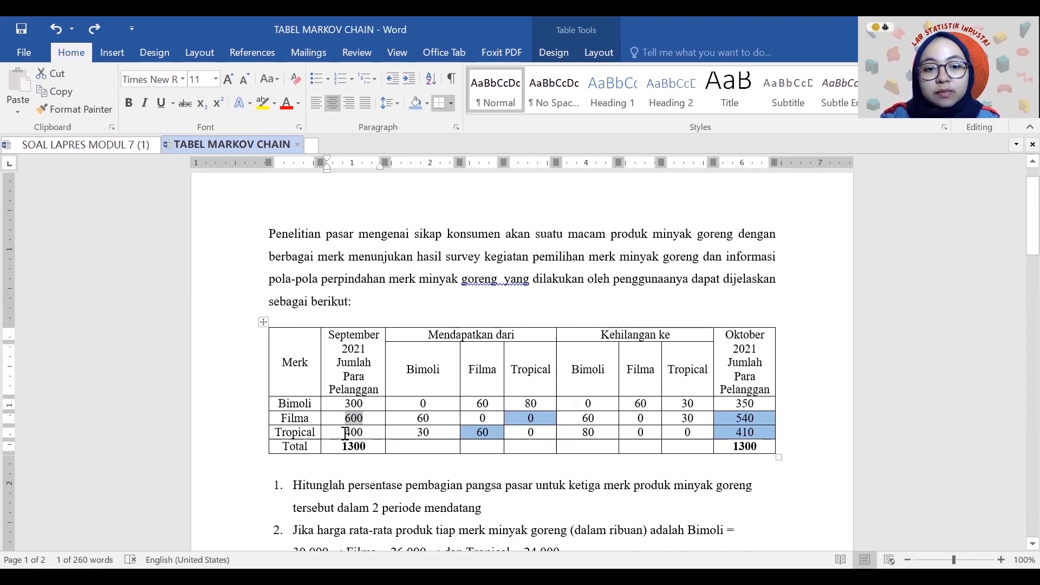
click(342, 463)
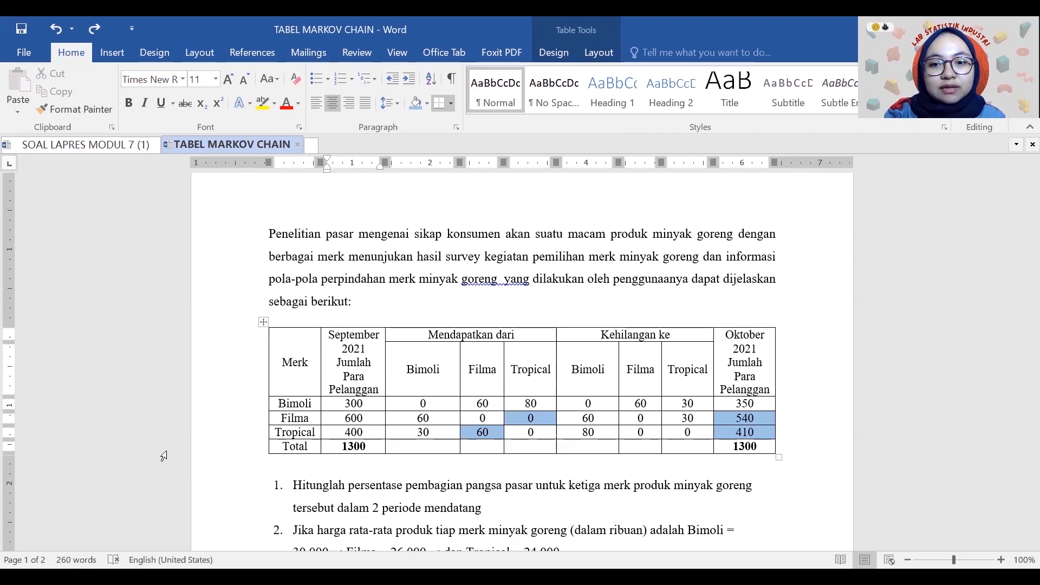
Step: Compare Bimoli's customers gained from Filma with those lost to Filma, and locate the Filma row
click(308, 403)
double_click(482, 403)
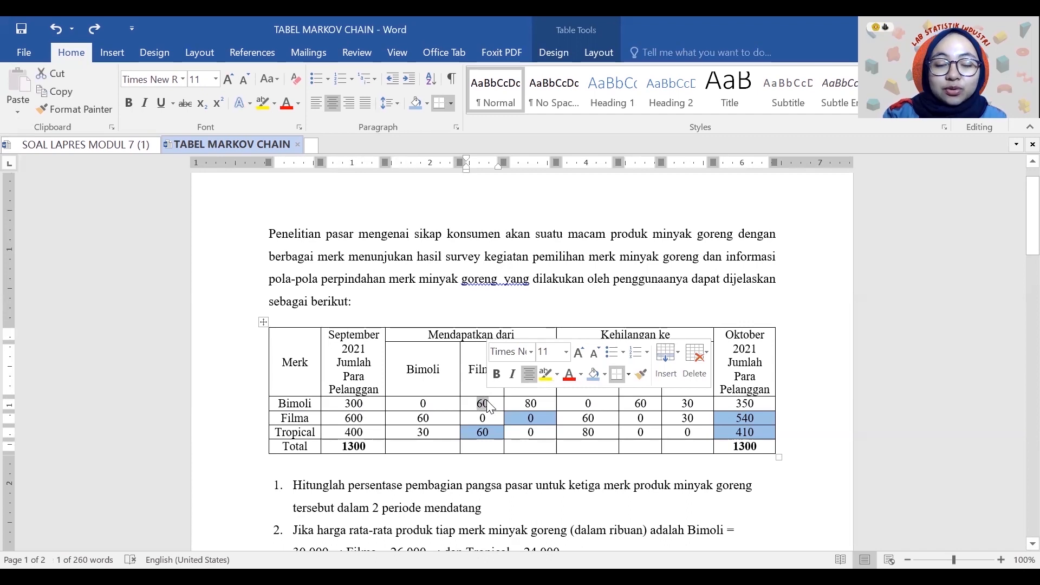
click(487, 464)
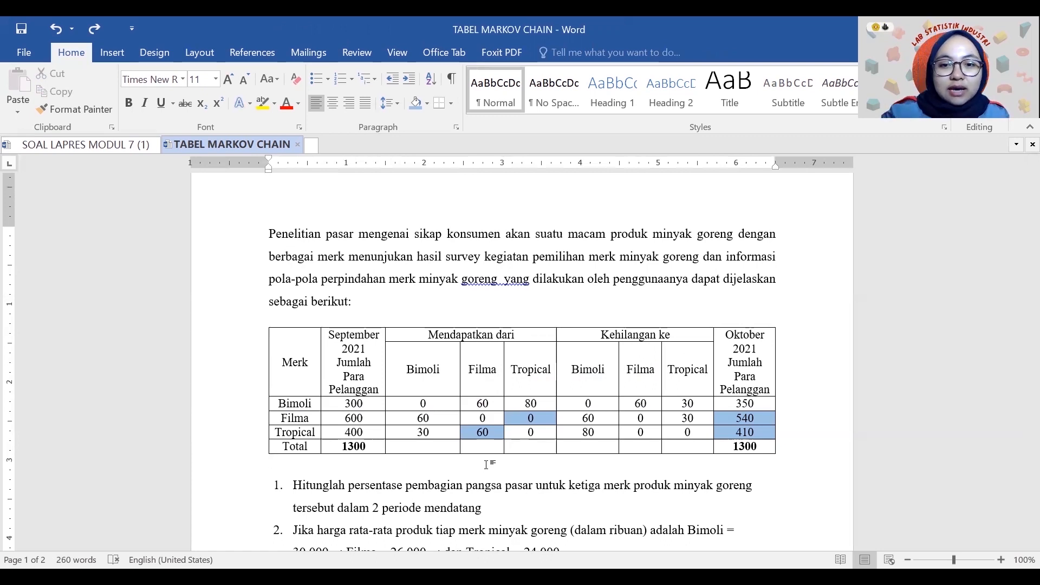
double_click(650, 403)
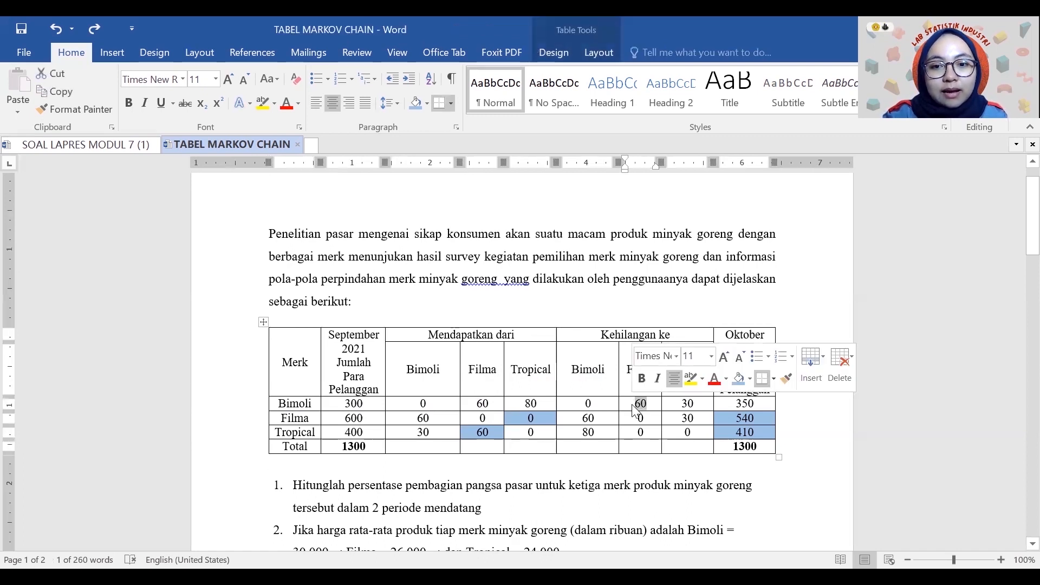
click(801, 441)
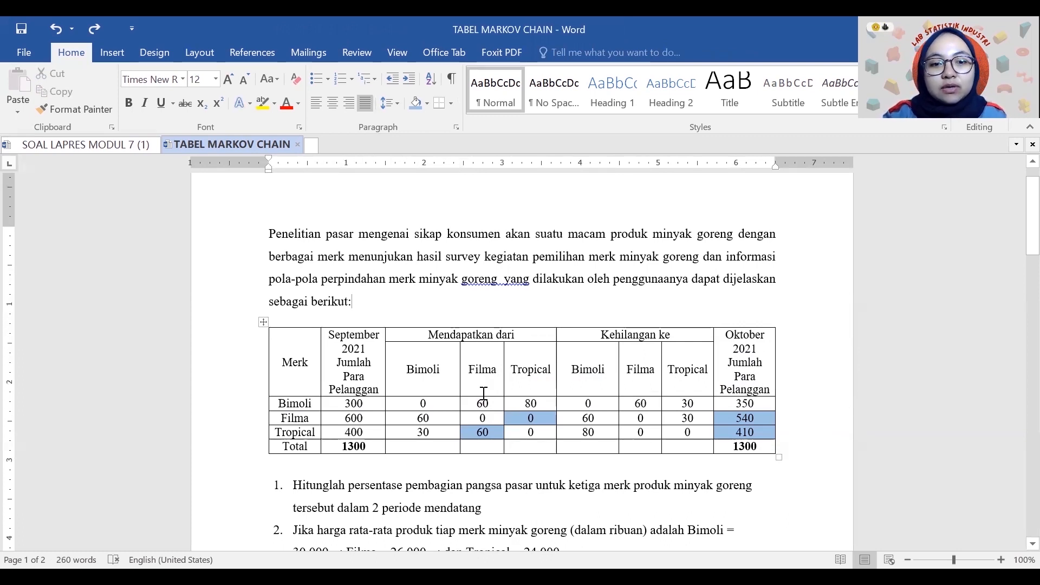
double_click(281, 417)
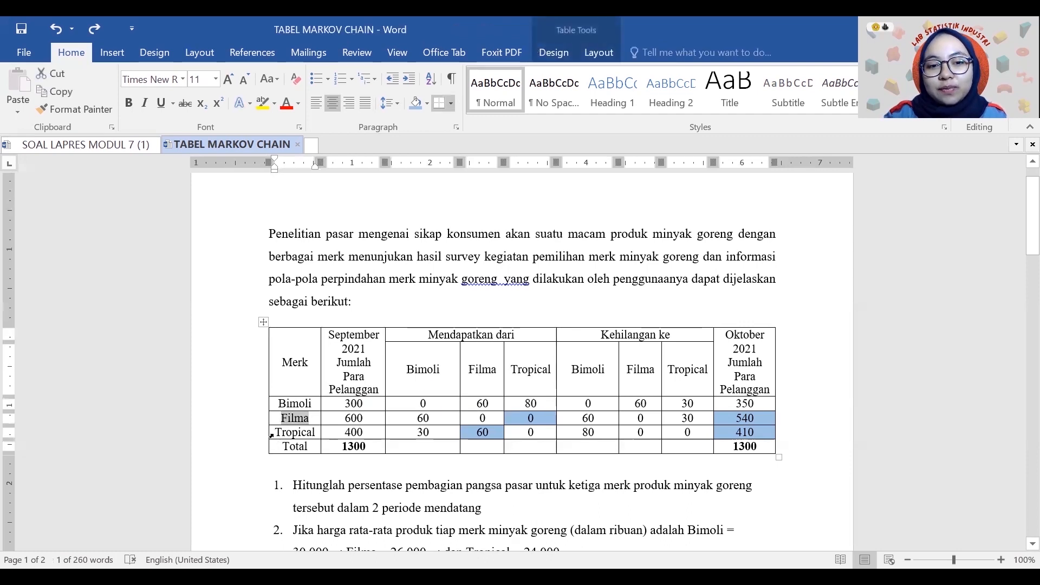
click(291, 475)
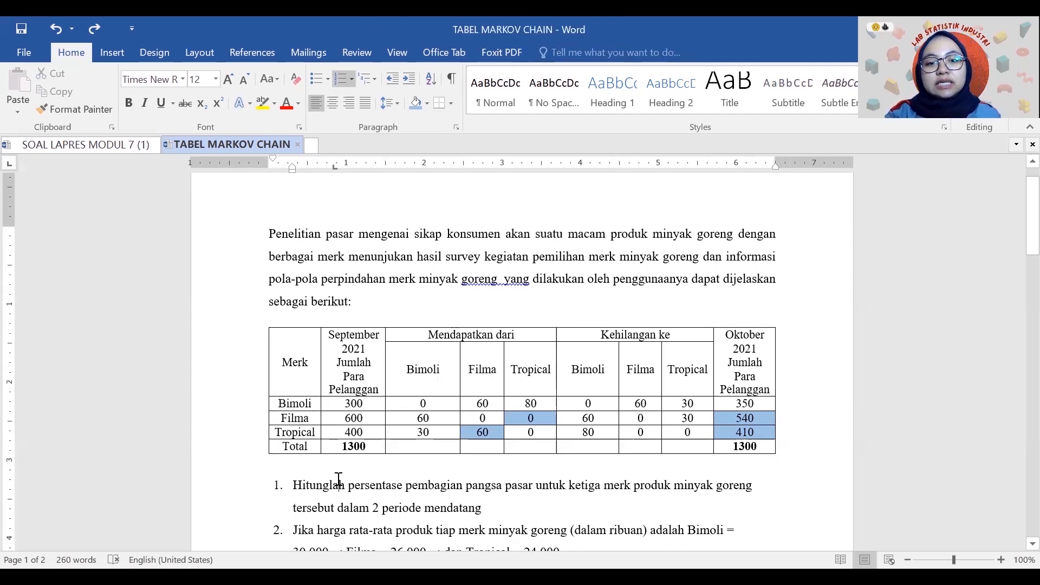
Step: Read the two questions below the table on market share and estimated revenue per brand
scroll(337, 476, down, 3)
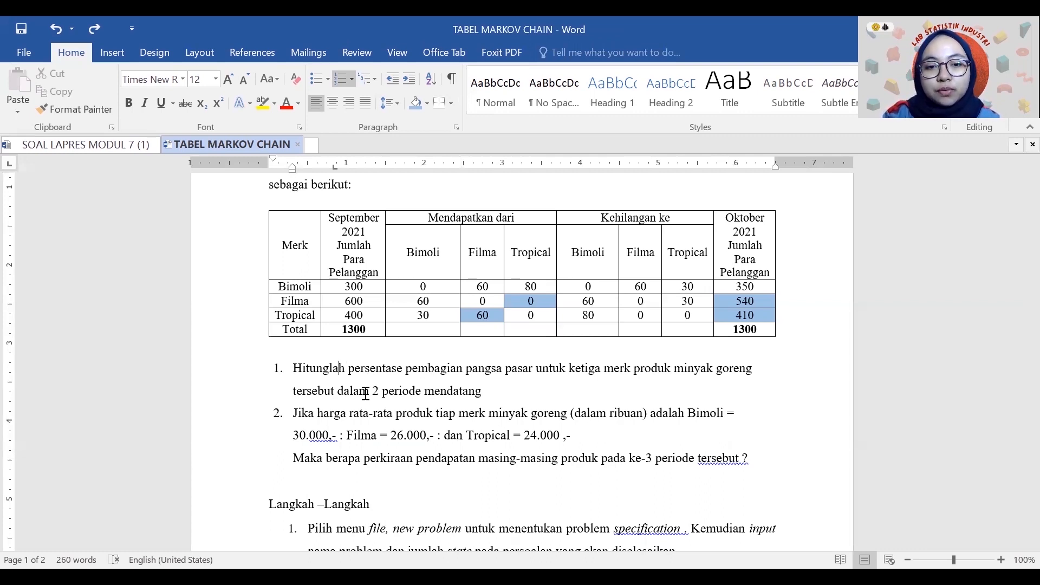
click(457, 488)
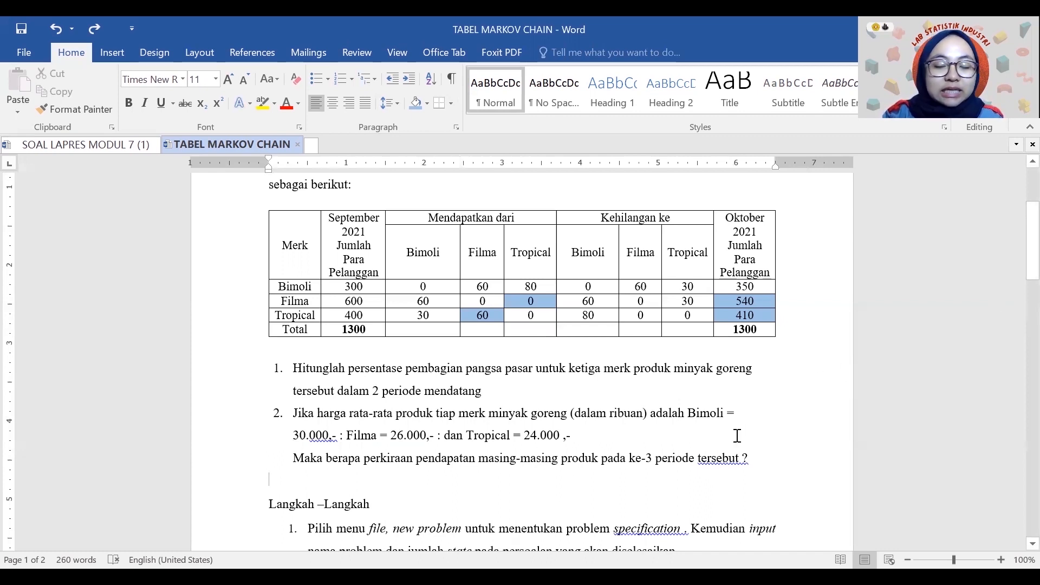
scroll(737, 435, down, 2)
scroll(737, 435, up, 7)
scroll(738, 435, down, 3)
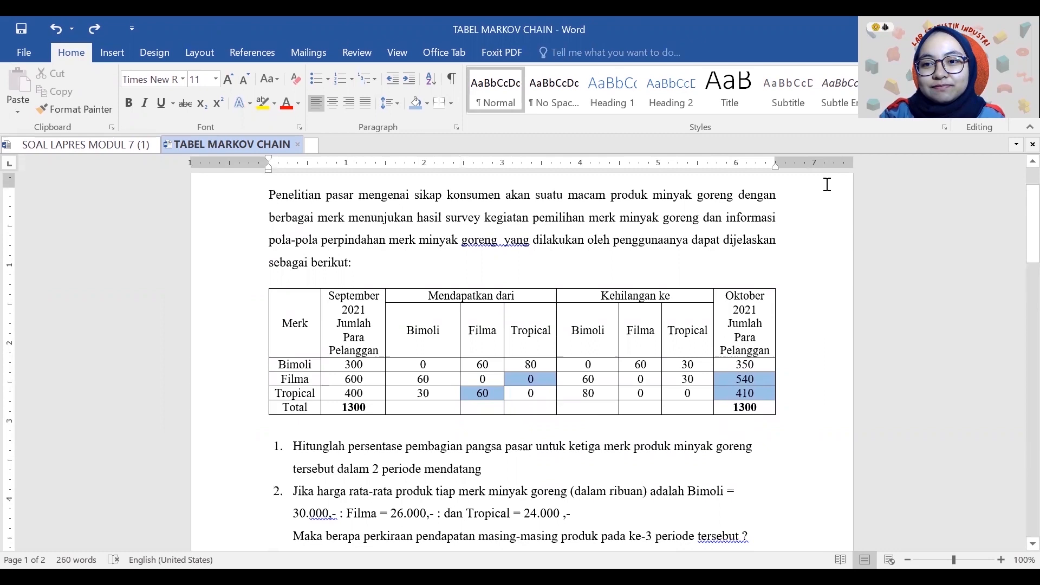
Step: Switch to the Excel workbook MODUL 7 OPTIMASI 2 and examine the Mendapatkan dari values and their diagonal cells D7, E8 and F9
key(alt+Tab)
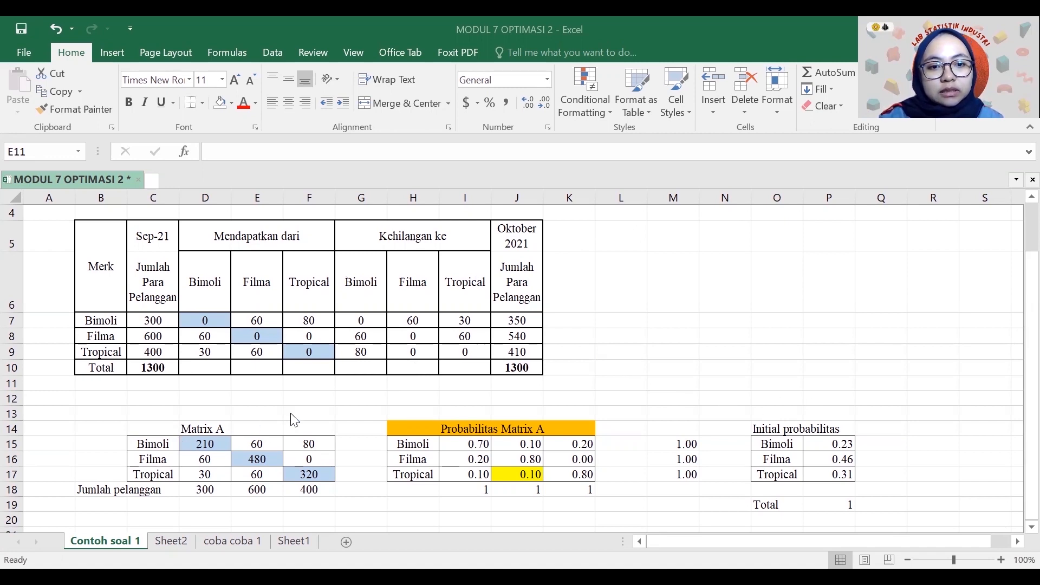
drag(207, 320, 332, 355)
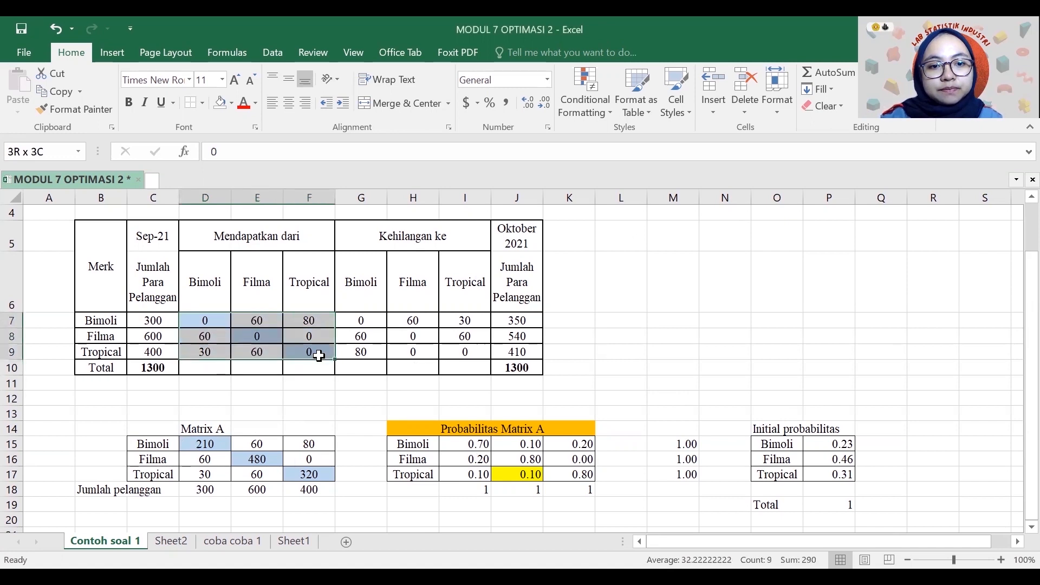
click(293, 404)
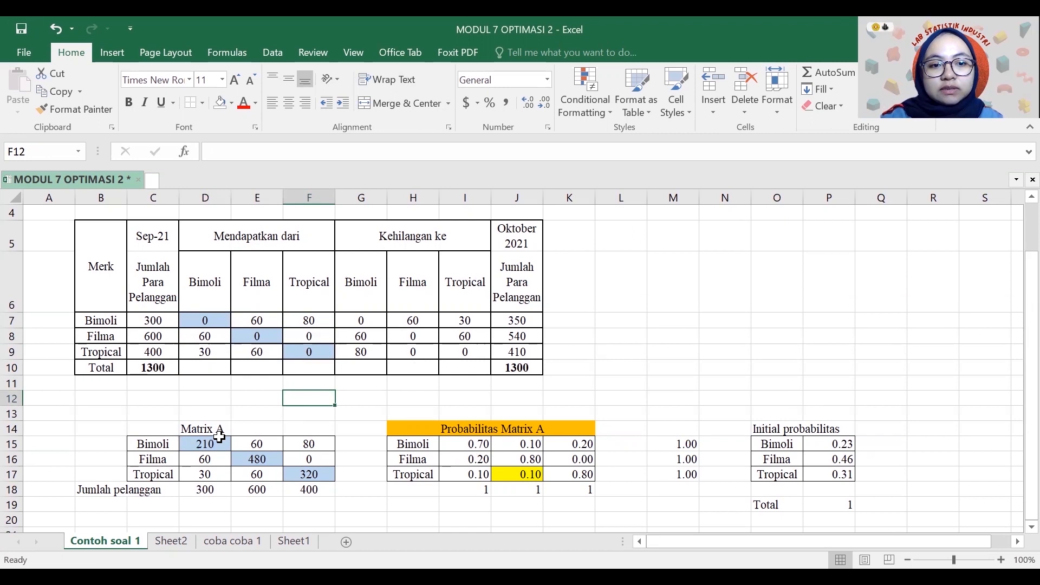
click(214, 325)
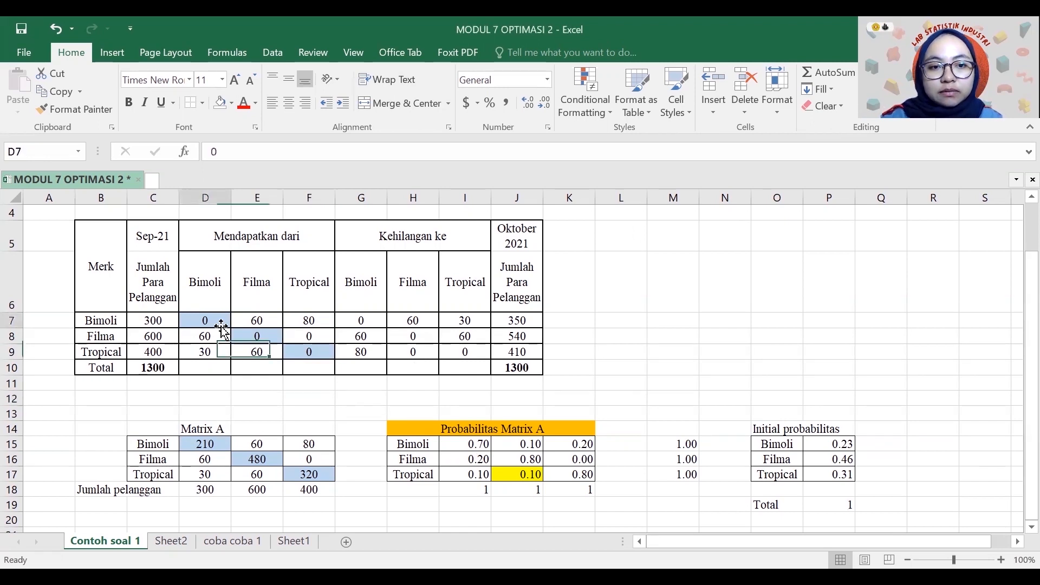
click(274, 336)
click(291, 350)
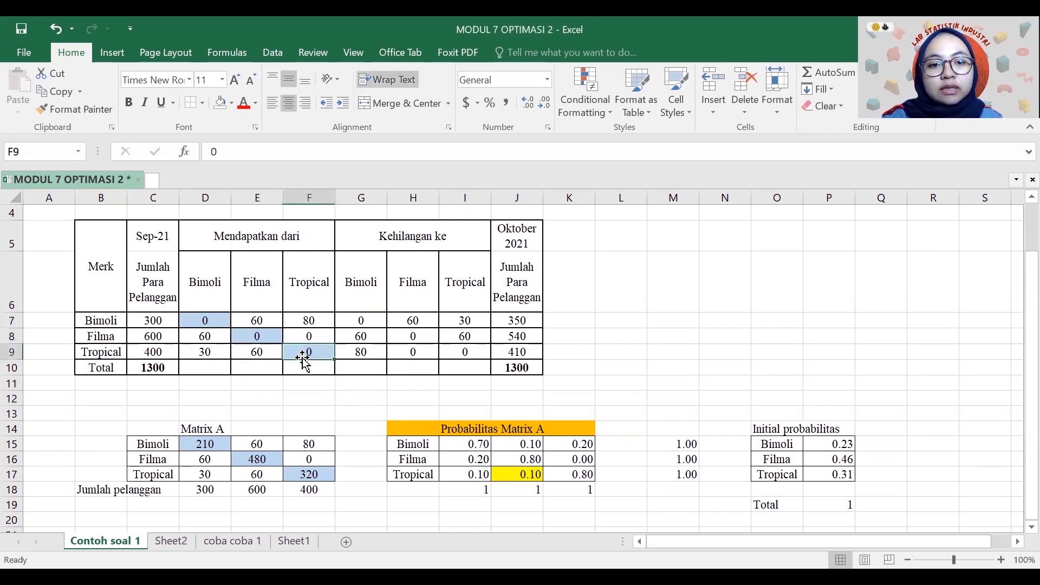
click(262, 400)
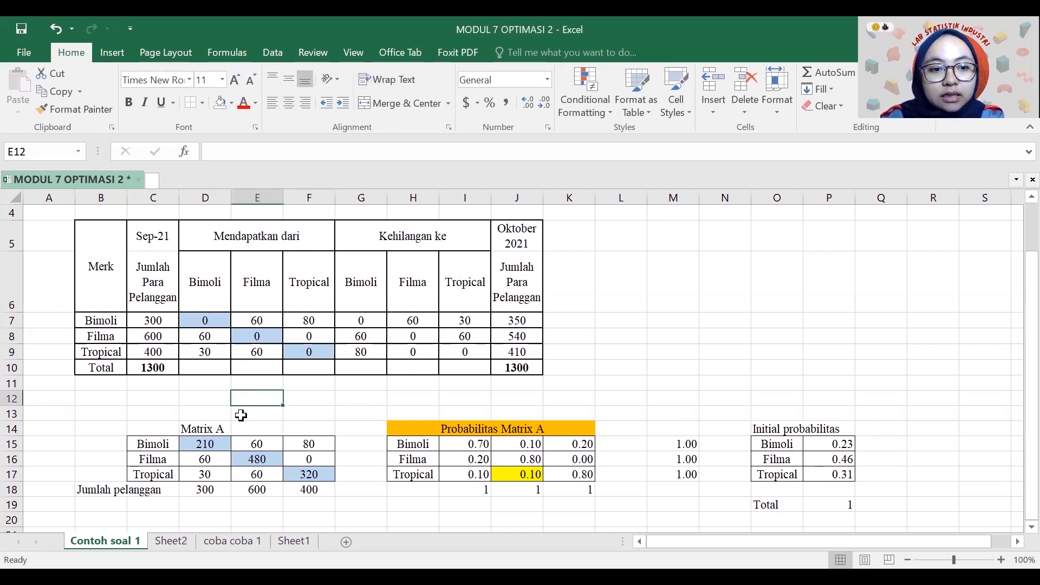
Step: Inspect the formula behind Matrix A's Bimoli diagonal cell D15 and the cells it references
click(211, 325)
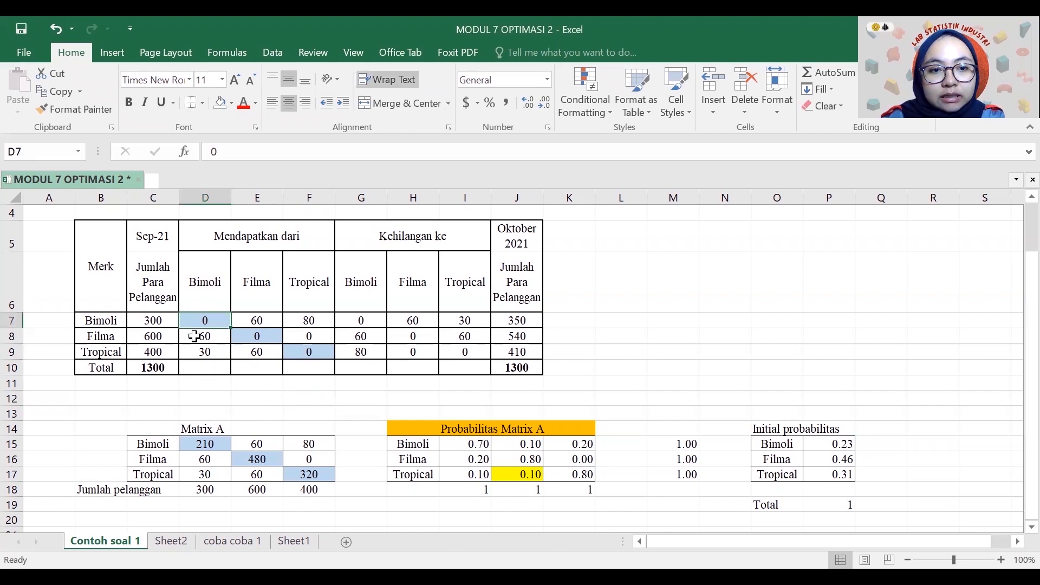
click(210, 441)
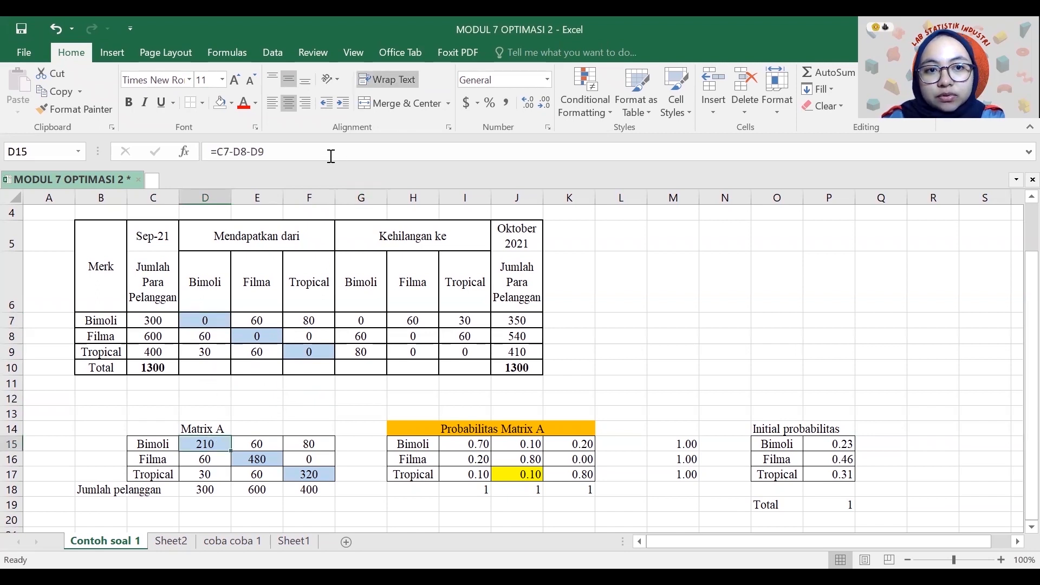
click(231, 152)
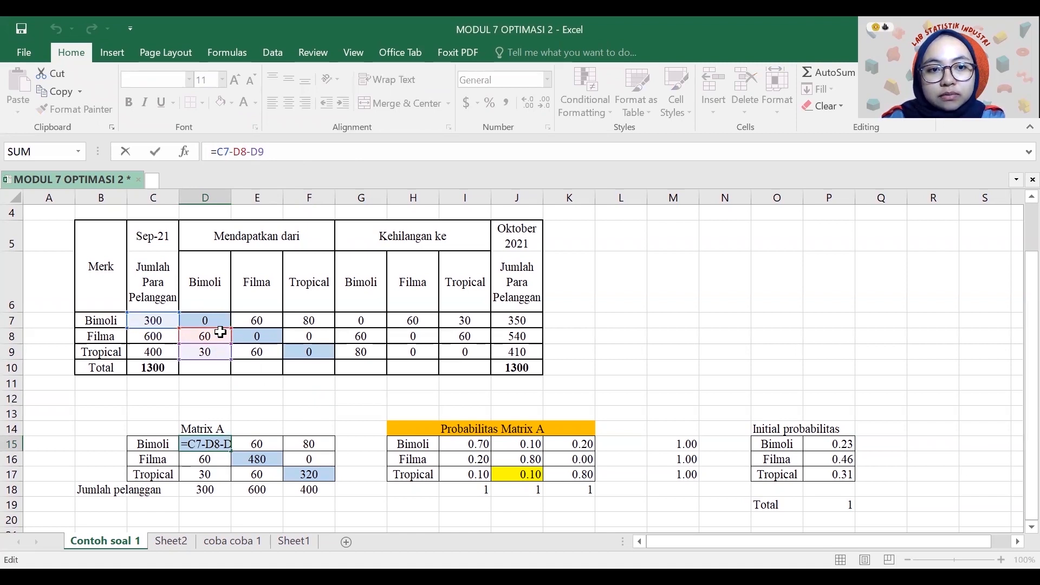
click(283, 158)
key(Return)
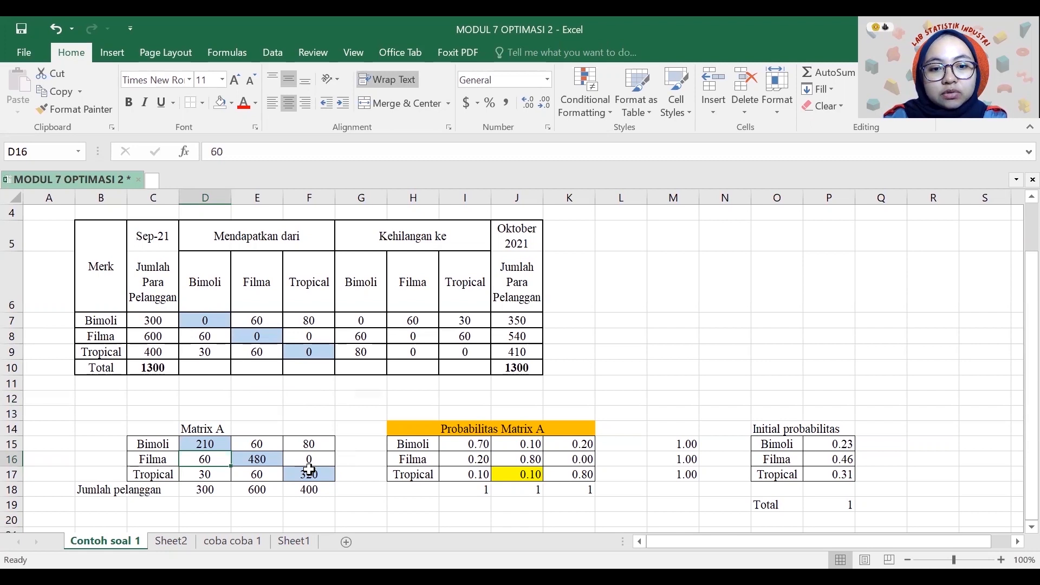
Step: Review the completed Matrix A and the Probabilitas Matrix A table beside it
click(295, 416)
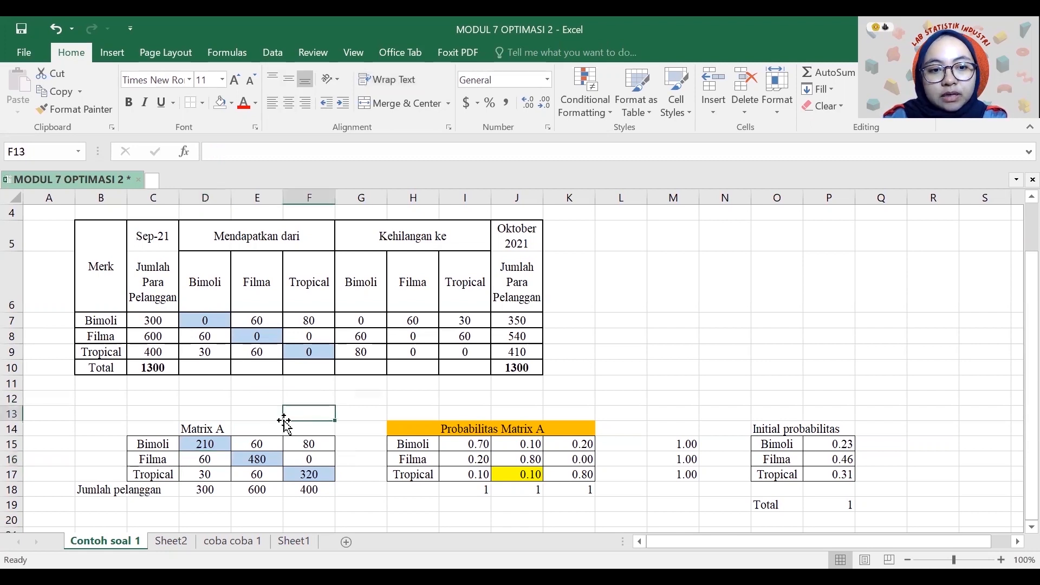
click(196, 428)
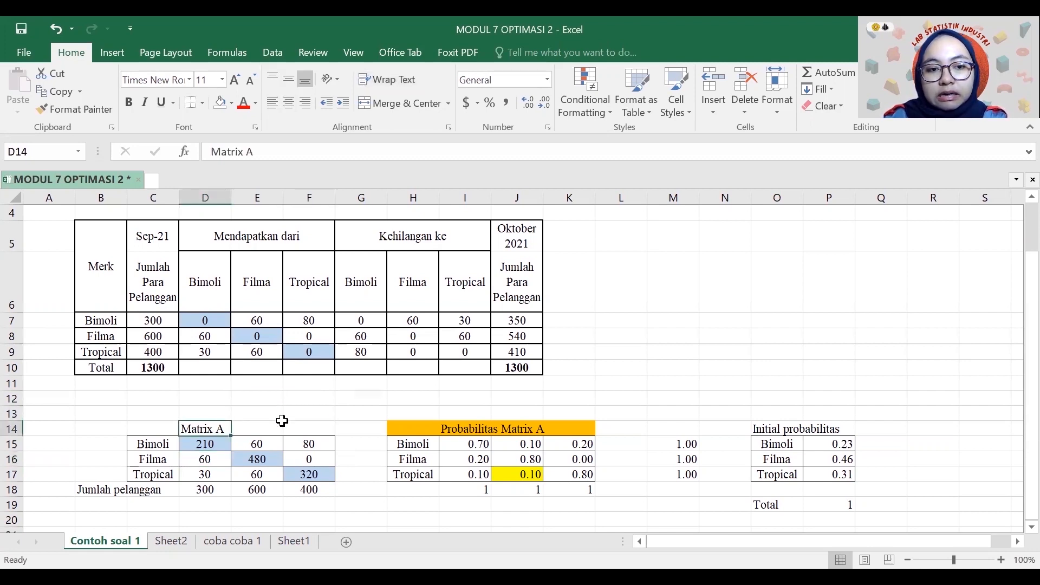
scroll(282, 420, down, 2)
scroll(286, 407, up, 2)
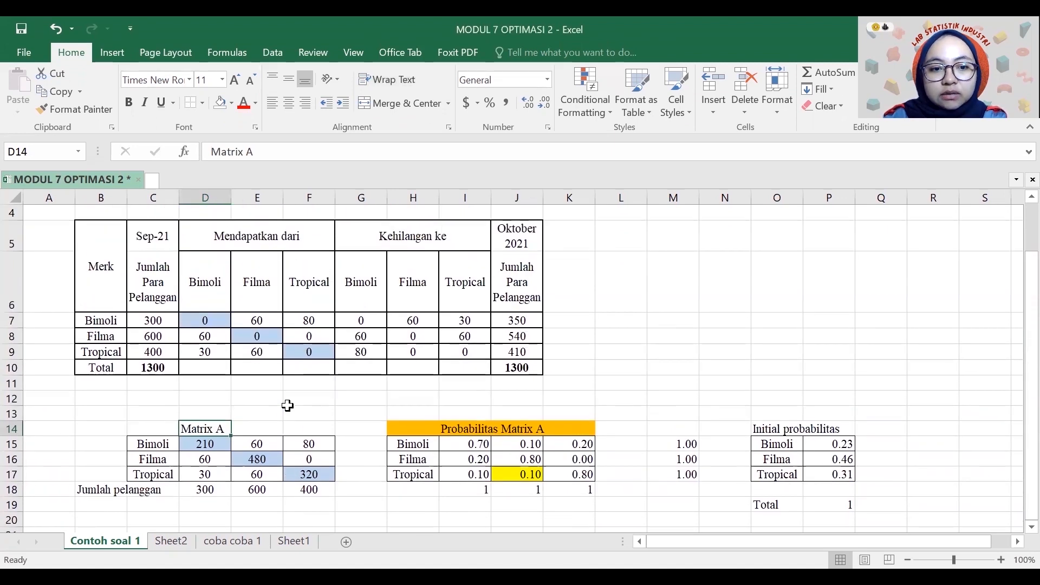
scroll(287, 406, down, 1)
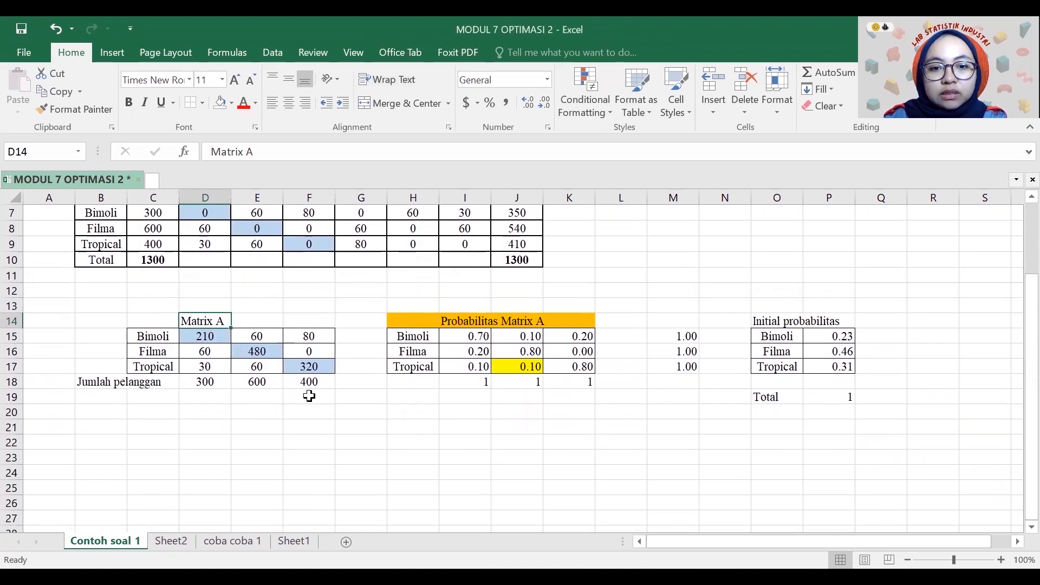
click(459, 321)
click(449, 416)
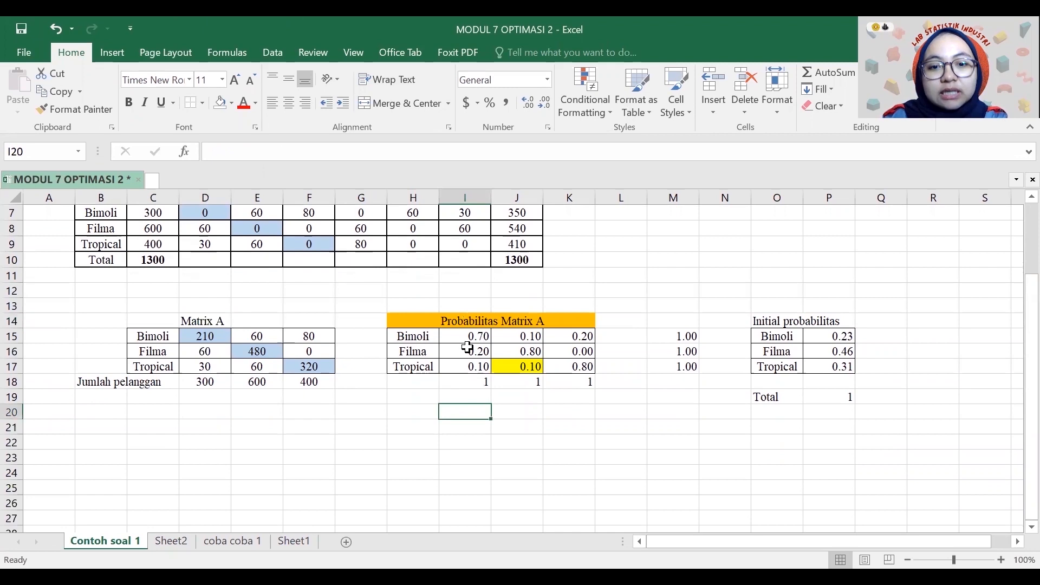
Step: Check the Jumlah pelanggan values under Matrix A and the formula of the first Bimoli probability in I15
scroll(287, 373, up, 1)
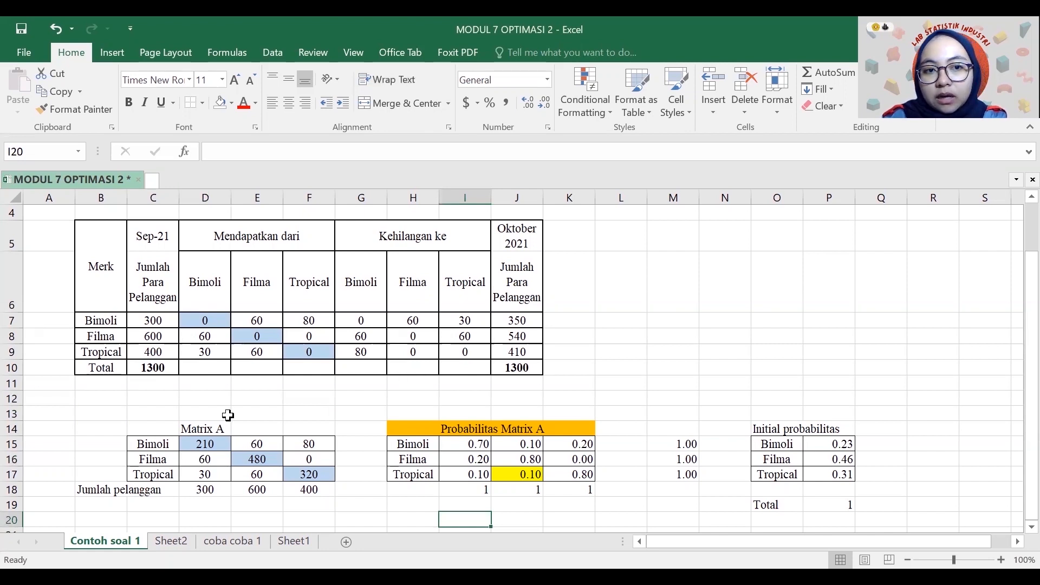
click(204, 493)
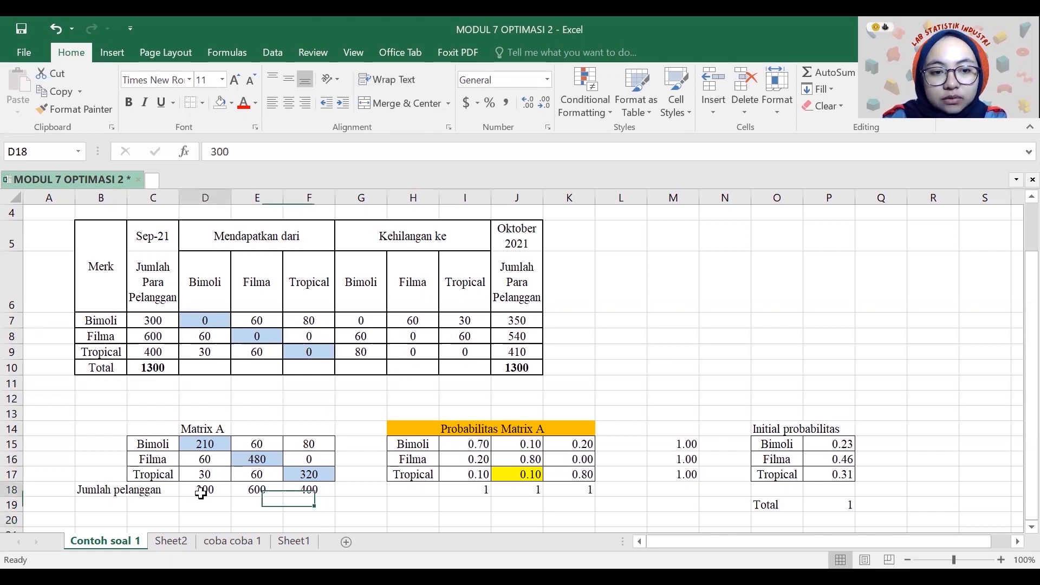
click(254, 494)
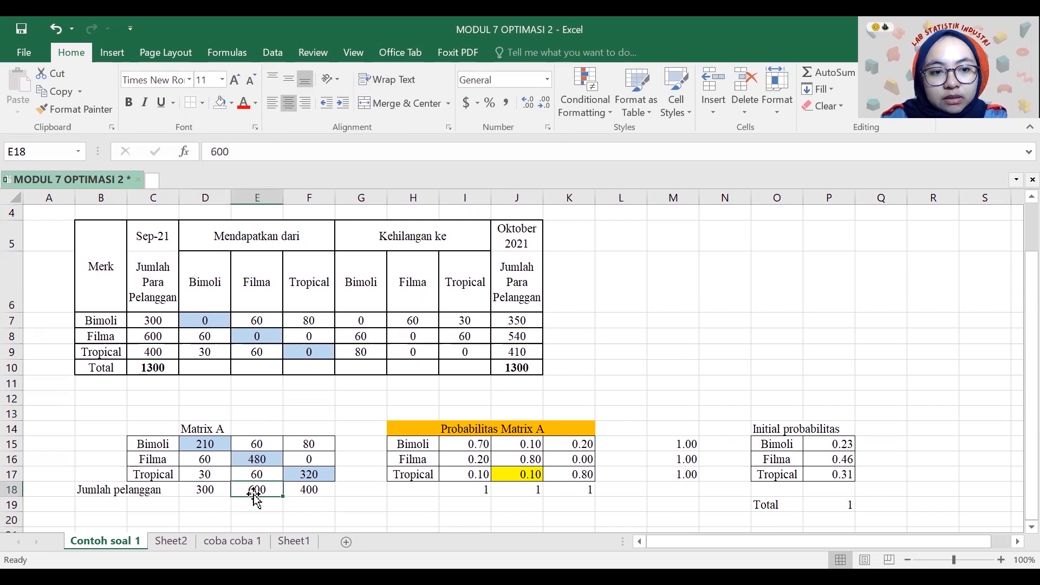
click(312, 493)
click(424, 523)
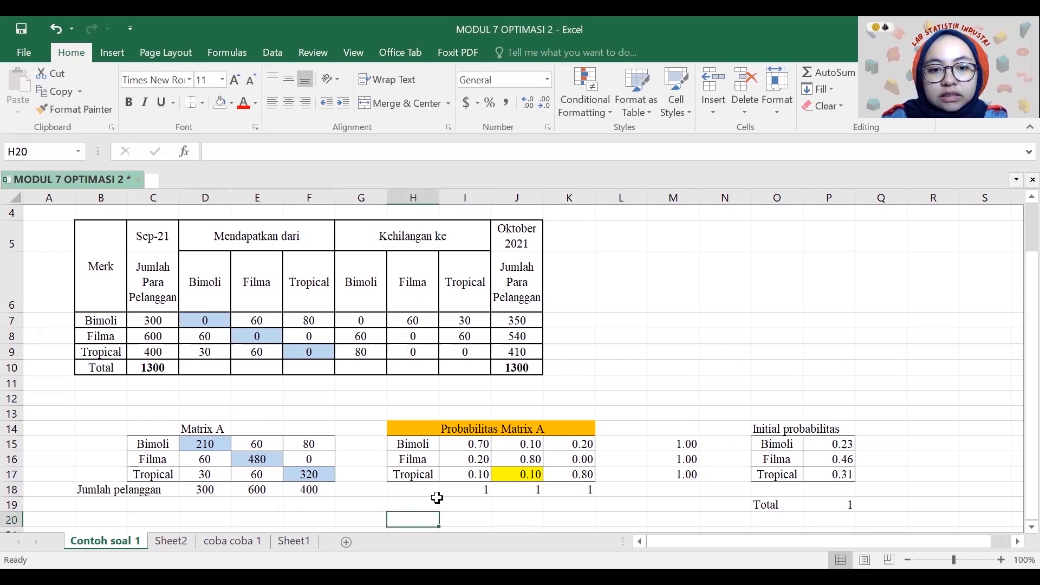
click(477, 443)
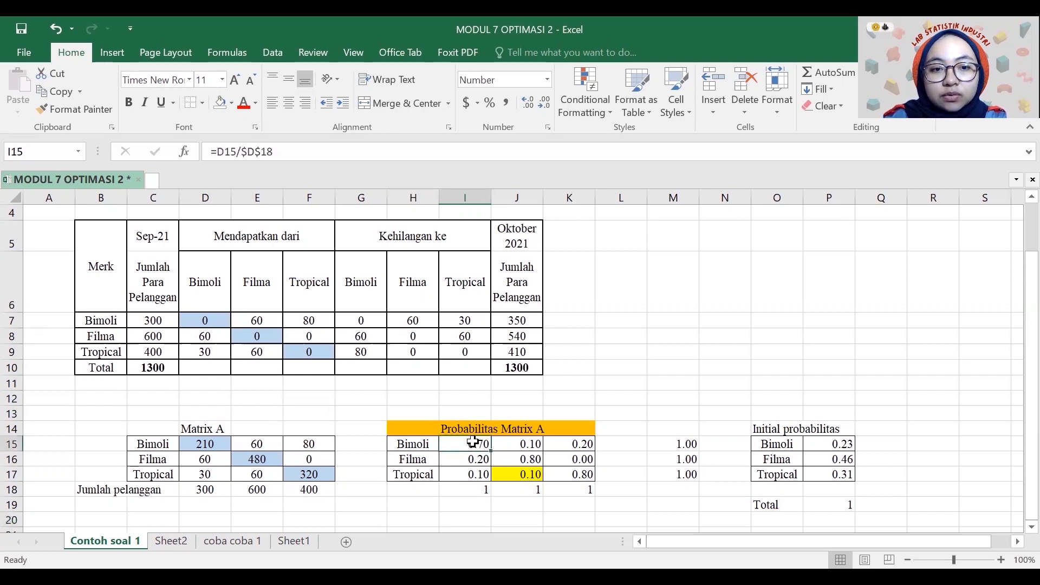
Step: Inspect the formulas of the Bimoli column probabilities I15, I16 and I17 and the cells that I15 references
click(232, 152)
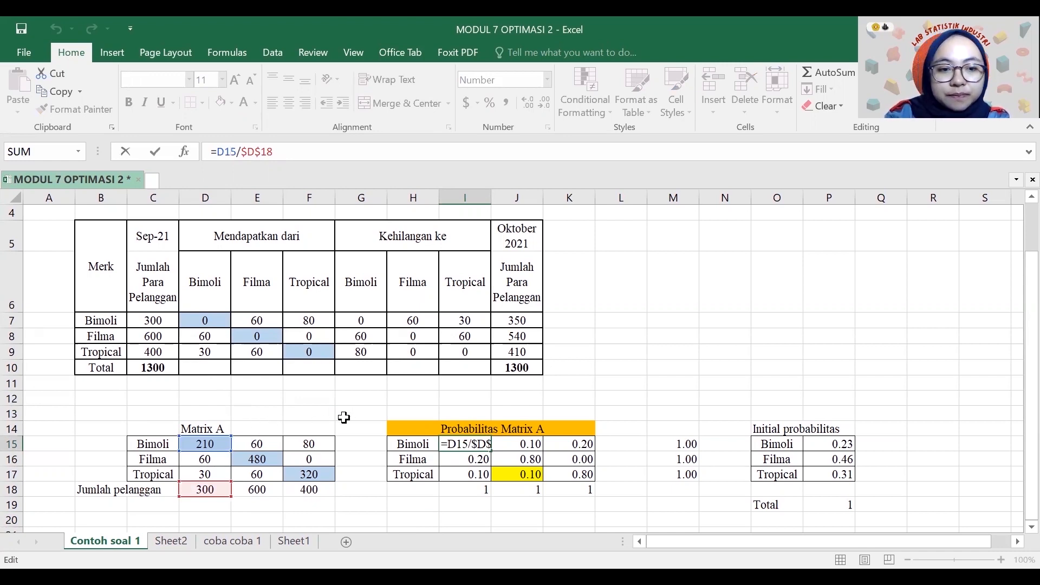
key(Return)
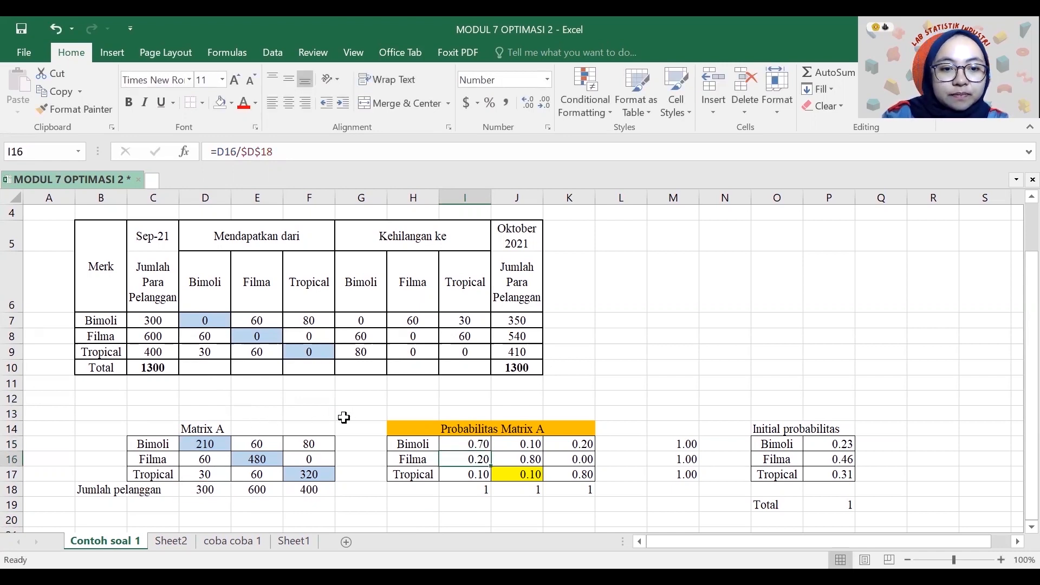
click(461, 442)
click(467, 461)
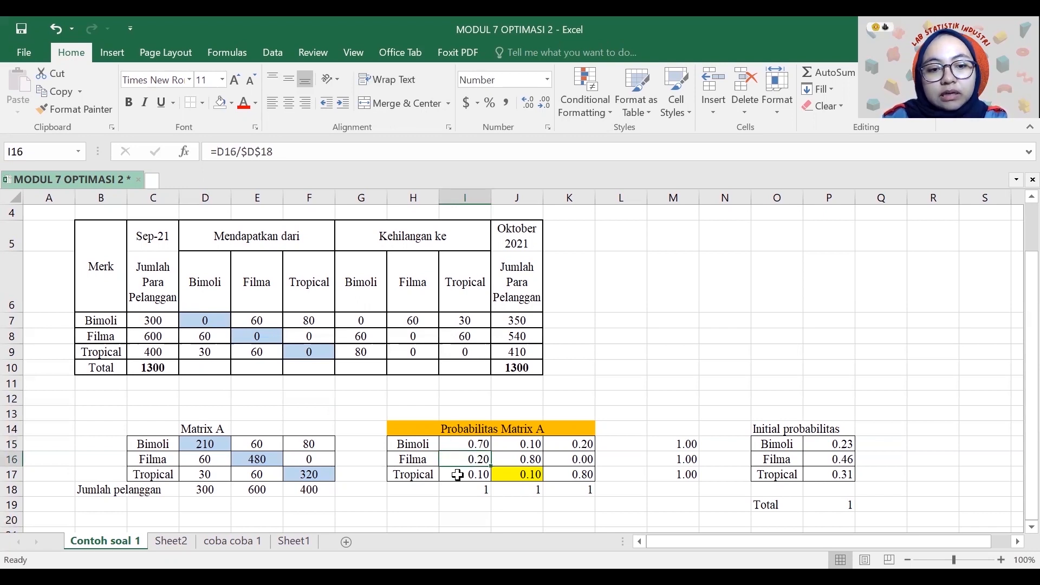
click(459, 475)
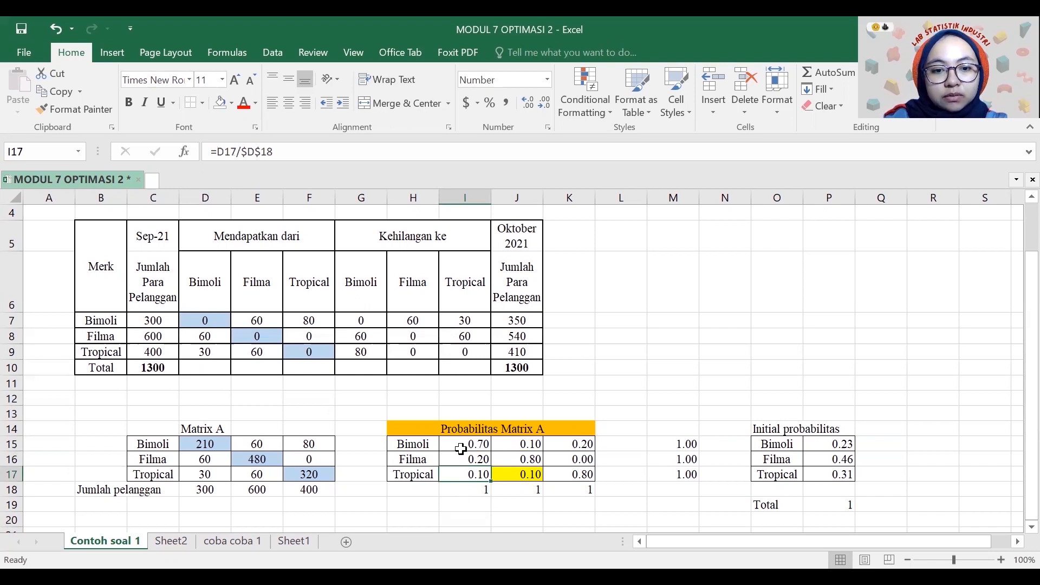
Step: Check the Filma column probabilities J15 to J17 and compare the Bimoli column I15:I17 with the column totals below
click(525, 444)
click(528, 459)
click(526, 474)
click(510, 505)
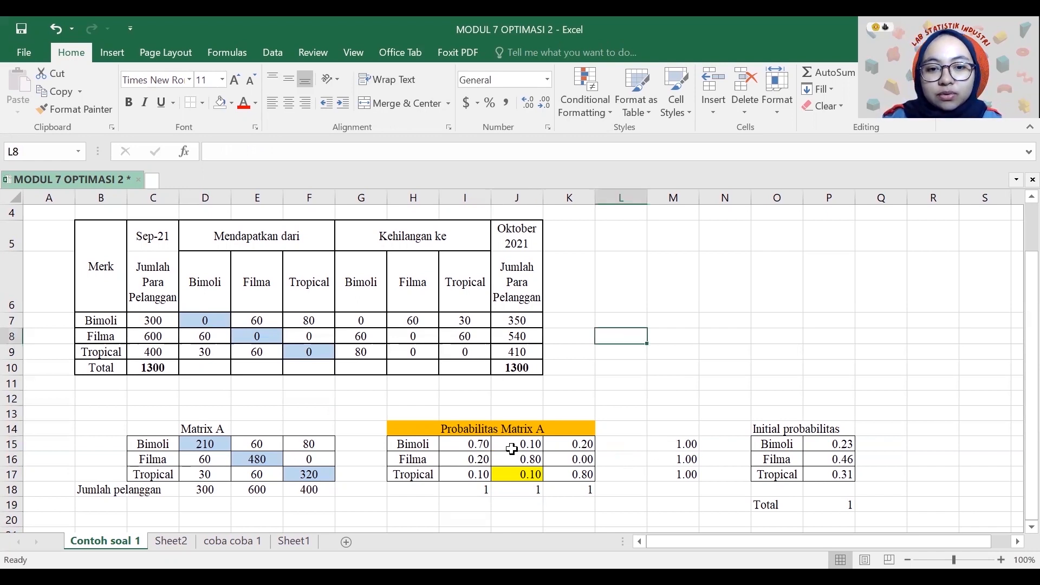
drag(479, 444, 483, 477)
click(480, 517)
click(479, 505)
click(528, 504)
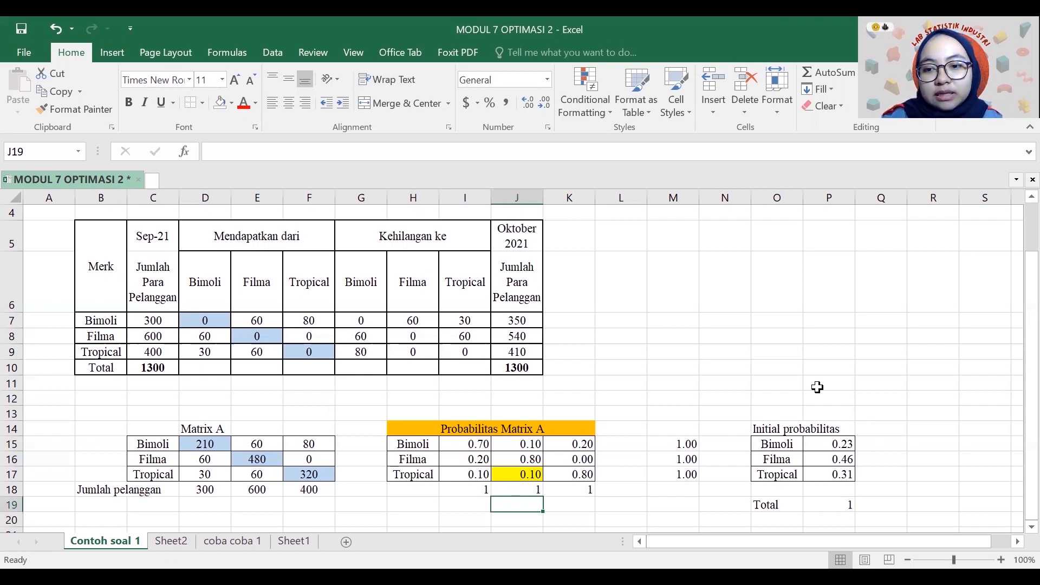
Step: Inspect the Initial probabilitas formula for Bimoli in P15 and the September customer total in C10 that it divides by
click(882, 396)
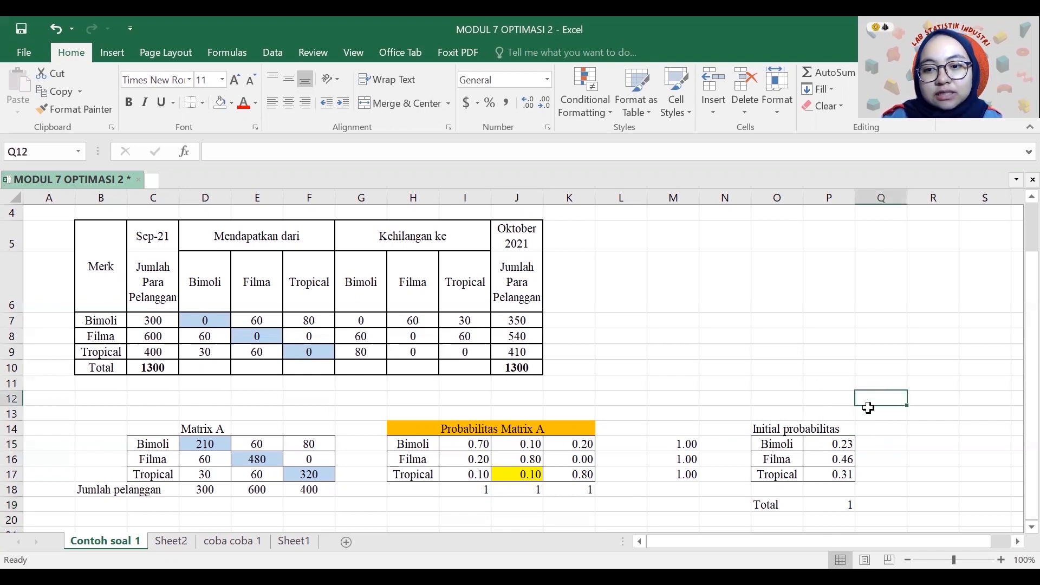
click(843, 445)
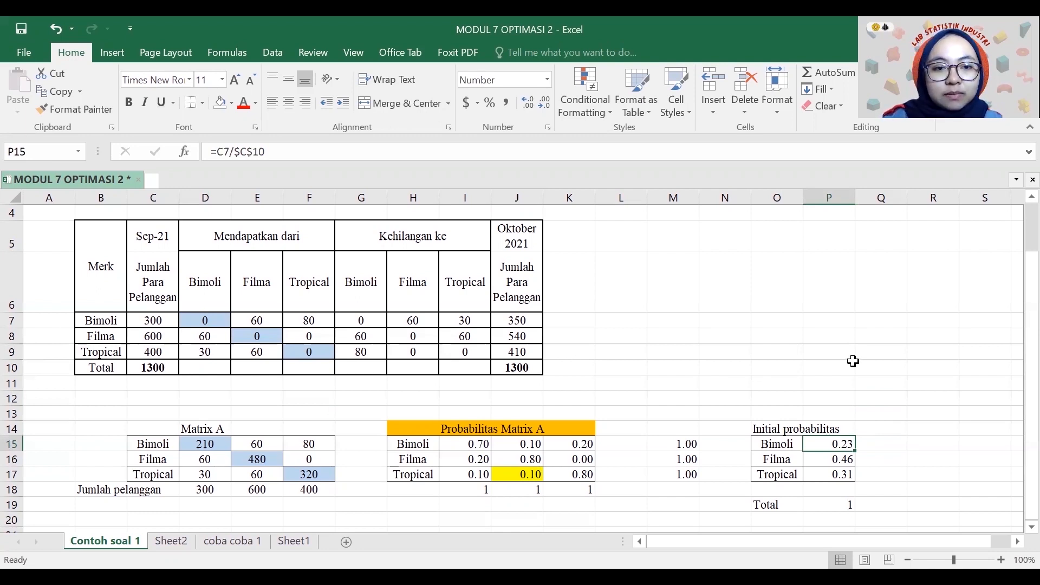
click(242, 153)
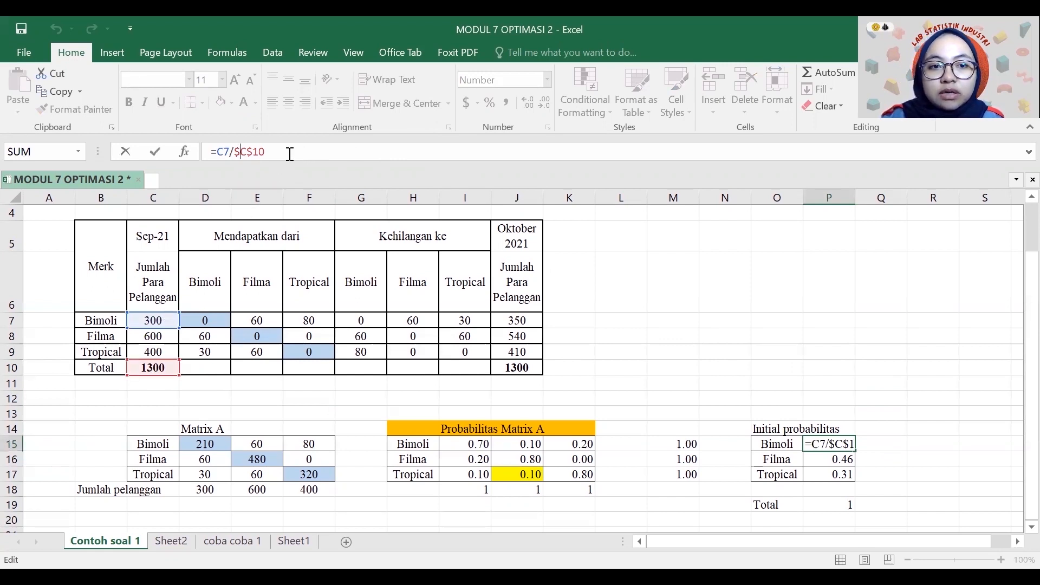
key(Return)
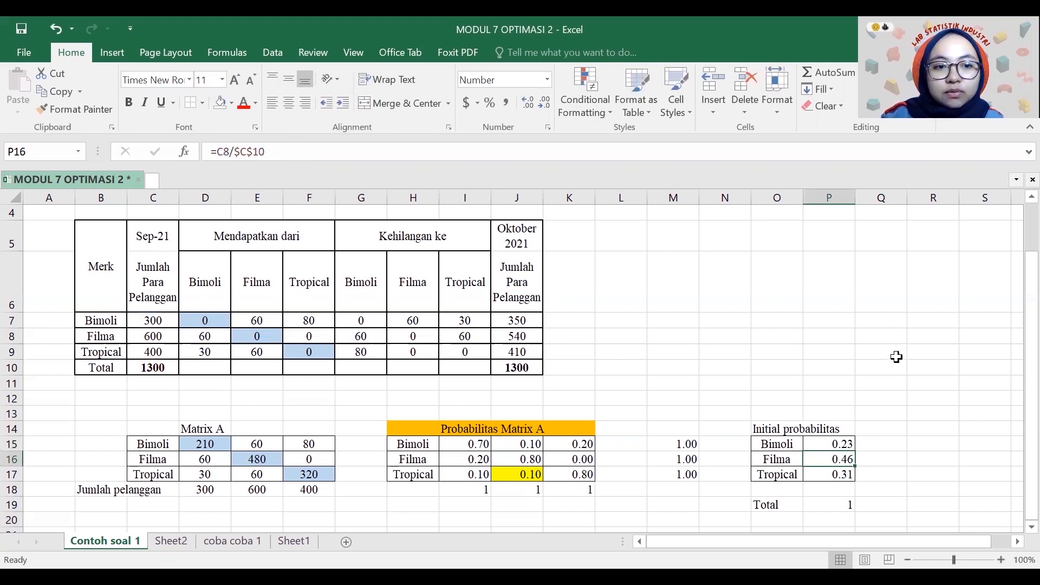
click(156, 369)
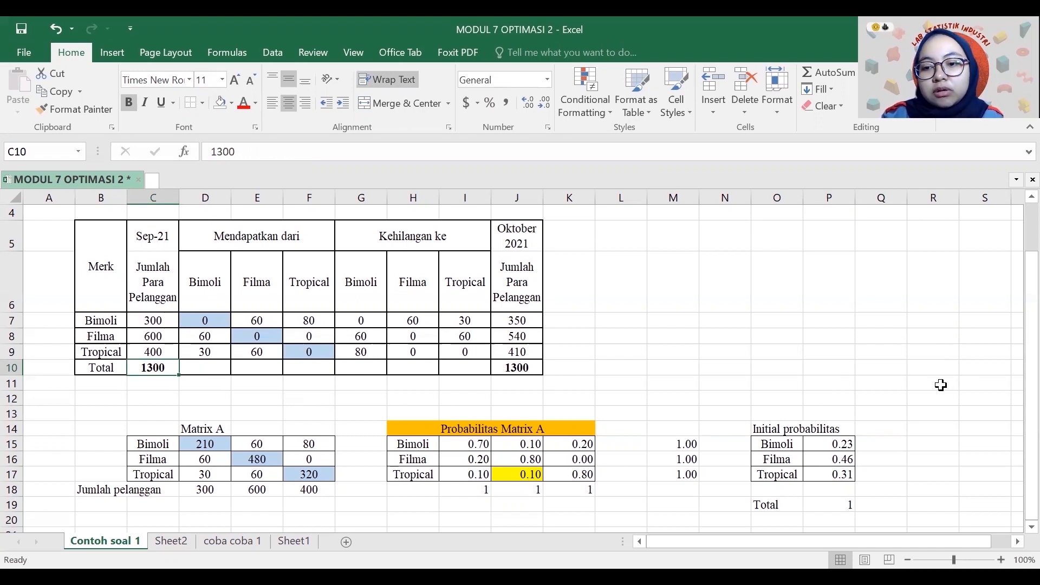
Step: Check the Initial probabilitas values P15:P17 and the formula of their total in P19
scroll(941, 385, down, 1)
scroll(915, 377, up, 1)
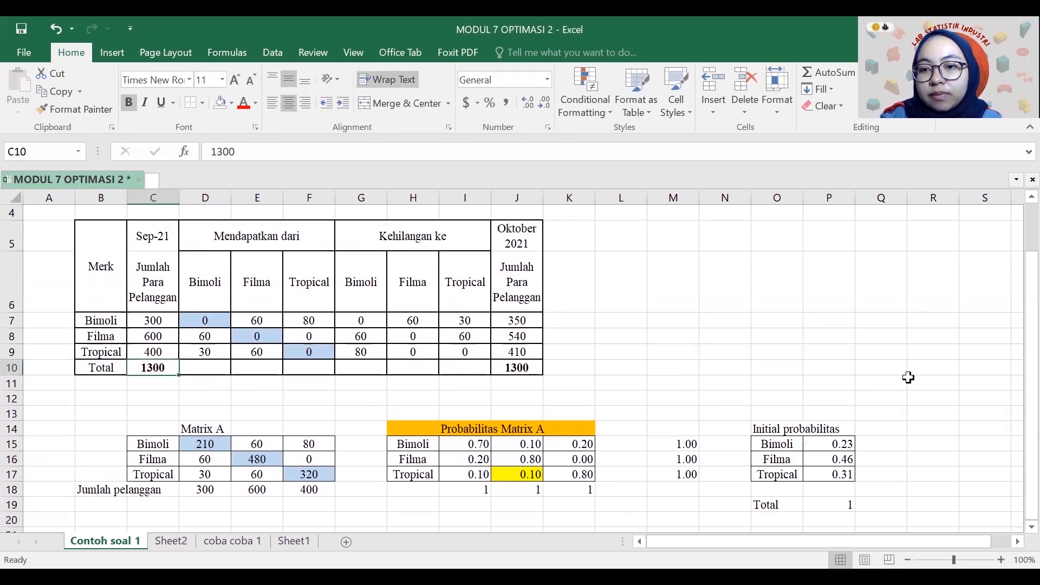
drag(840, 442, 839, 476)
click(838, 509)
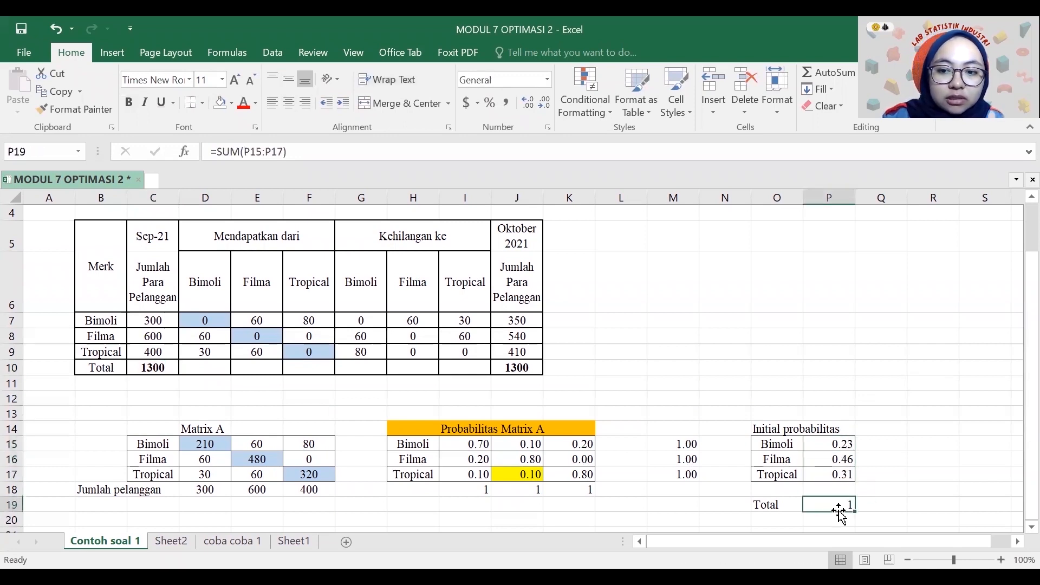
click(931, 414)
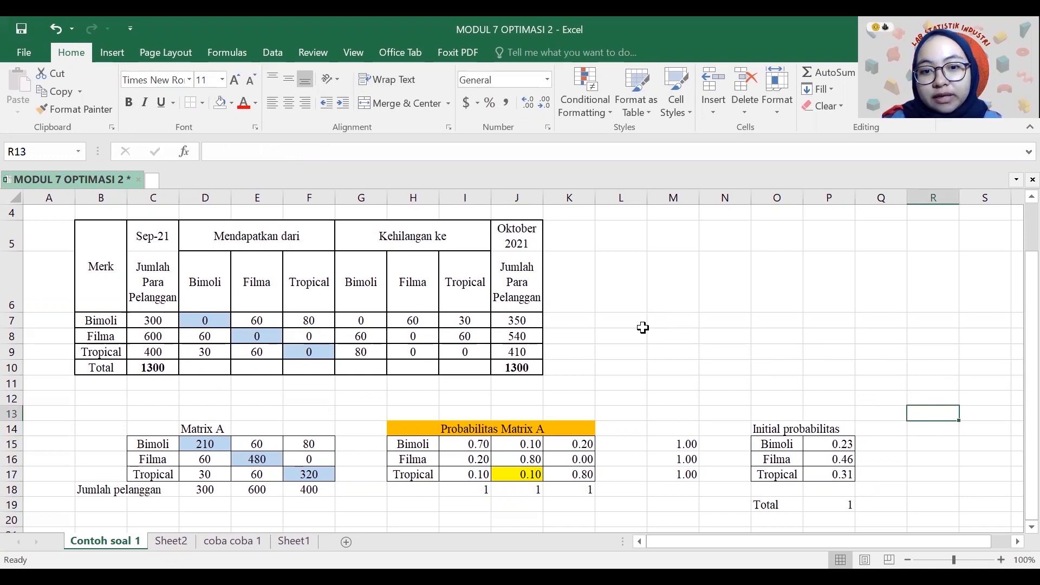
Step: Review the Probabilitas Matrix A values in I15:K17 and the Initial probabilitas values in P15:P17
scroll(643, 327, down, 2)
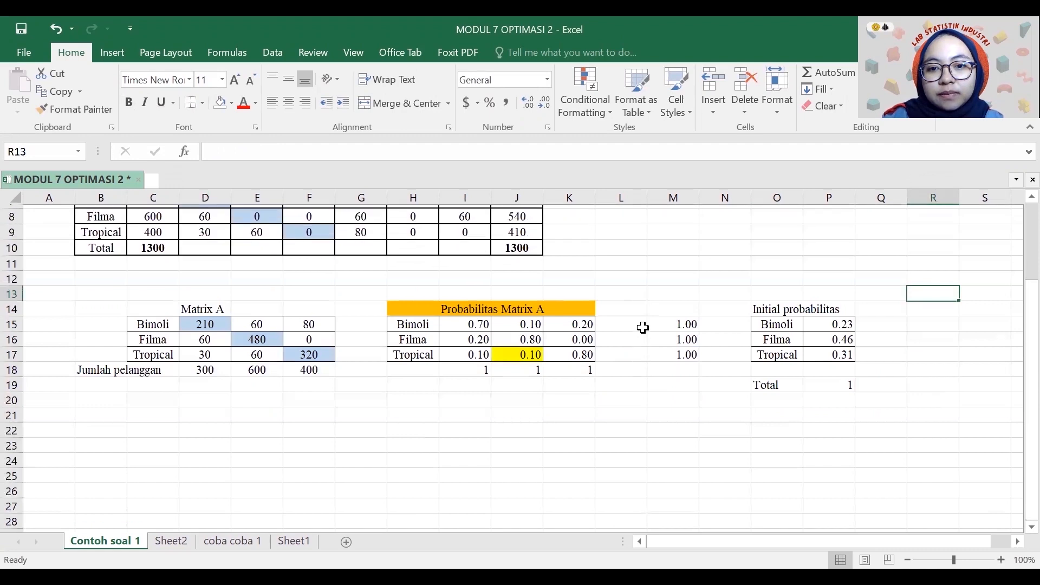
scroll(643, 327, up, 2)
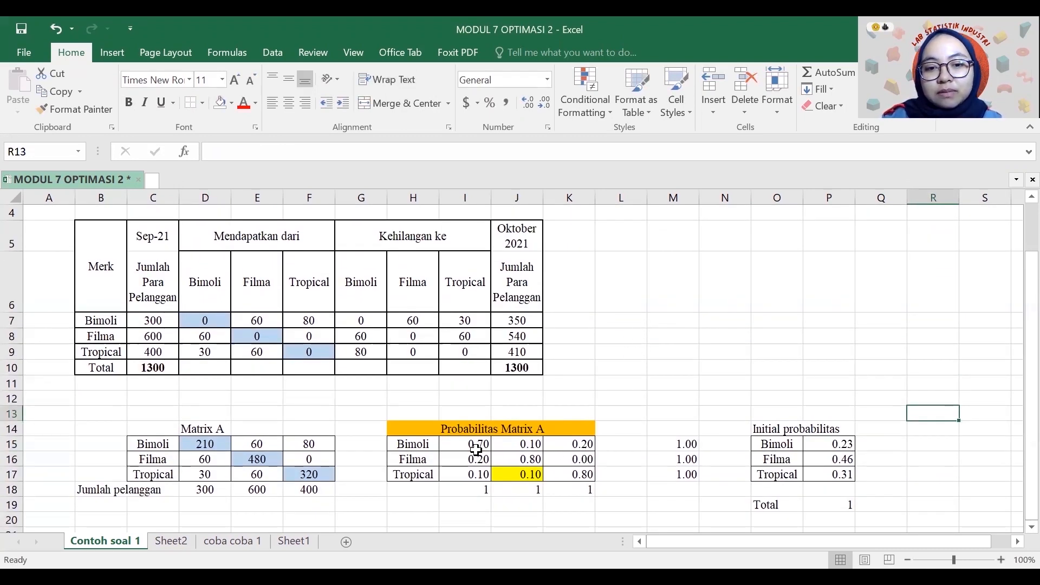
drag(455, 443, 564, 476)
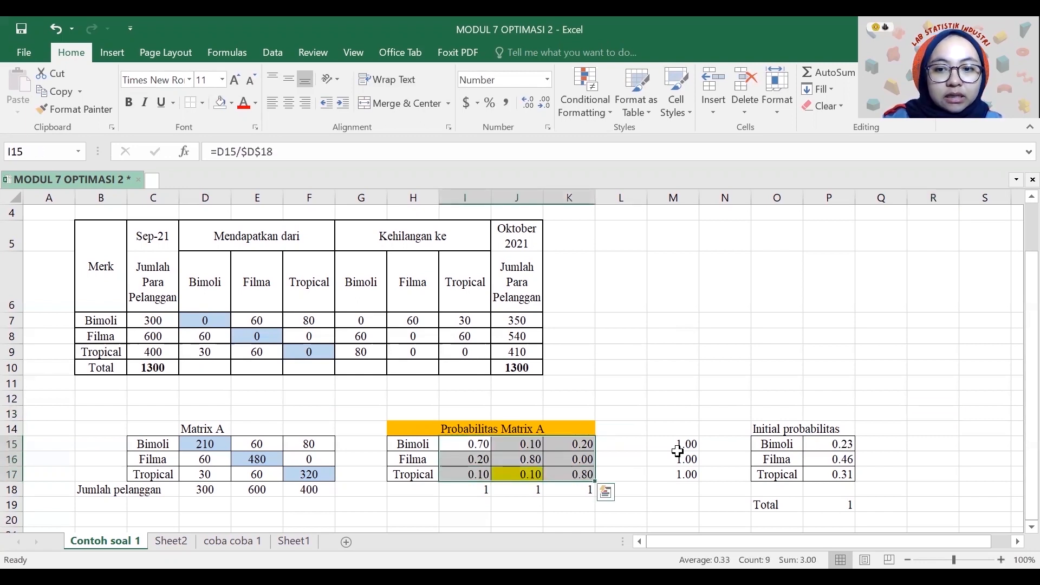
click(838, 443)
drag(838, 443, 840, 472)
click(891, 389)
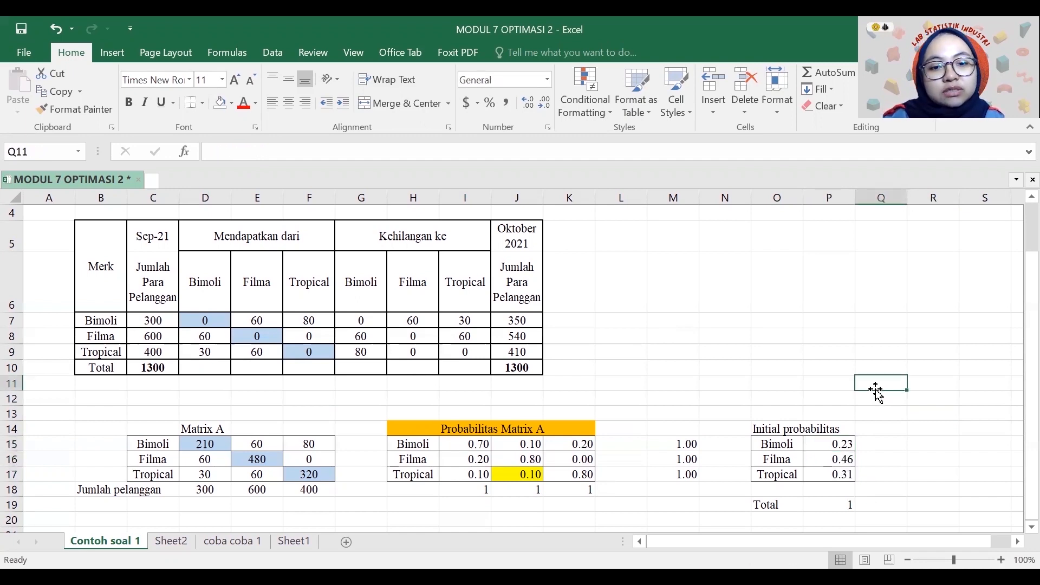
scroll(780, 352, down, 2)
scroll(593, 389, up, 3)
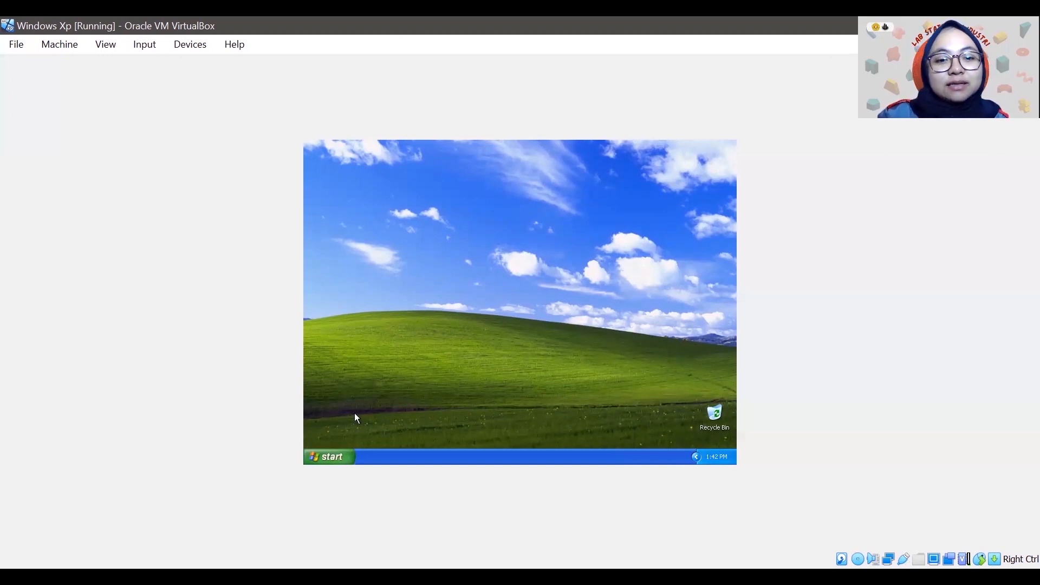
Step: Switch to the Windows XP virtual machine in VirtualBox and launch the WinQSB Markov Process program
click(345, 456)
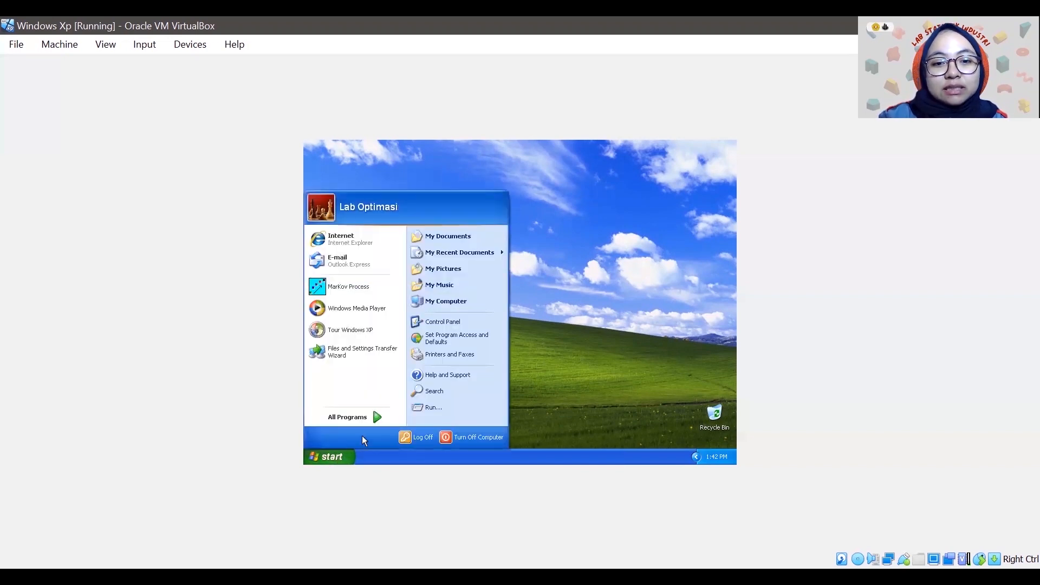
mouse_move(349, 414)
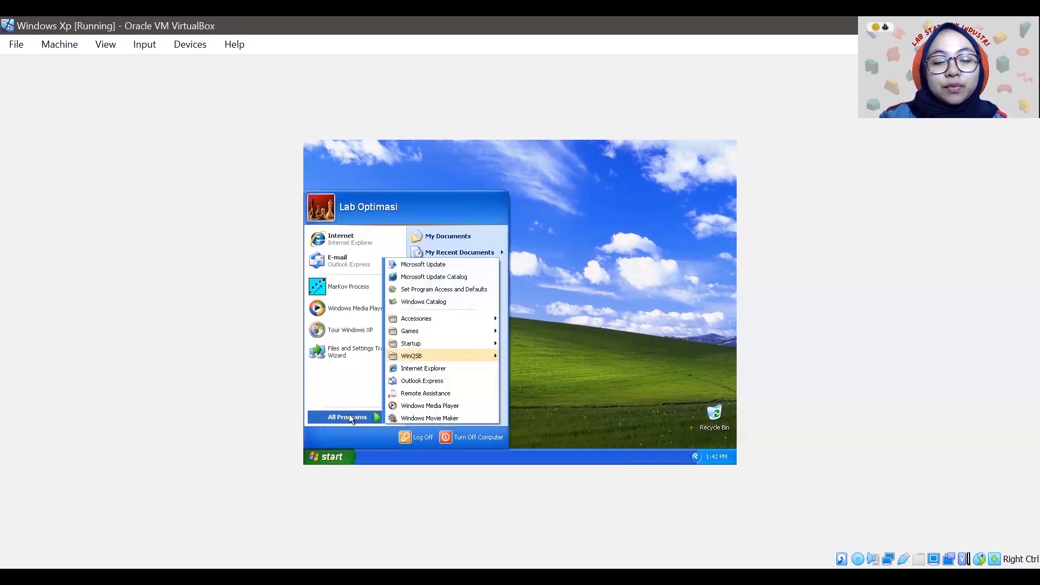
mouse_move(501, 356)
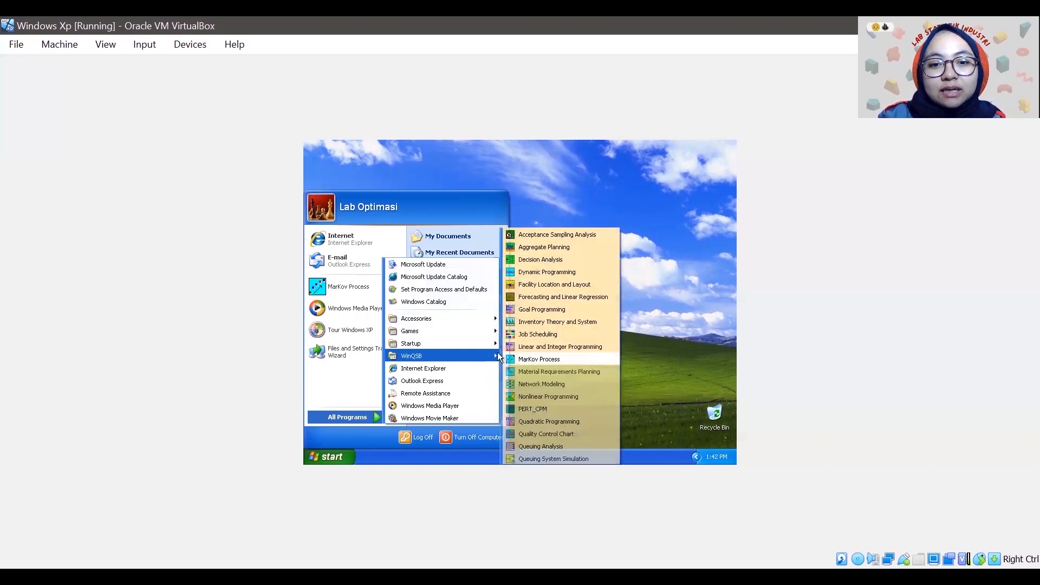
click(524, 362)
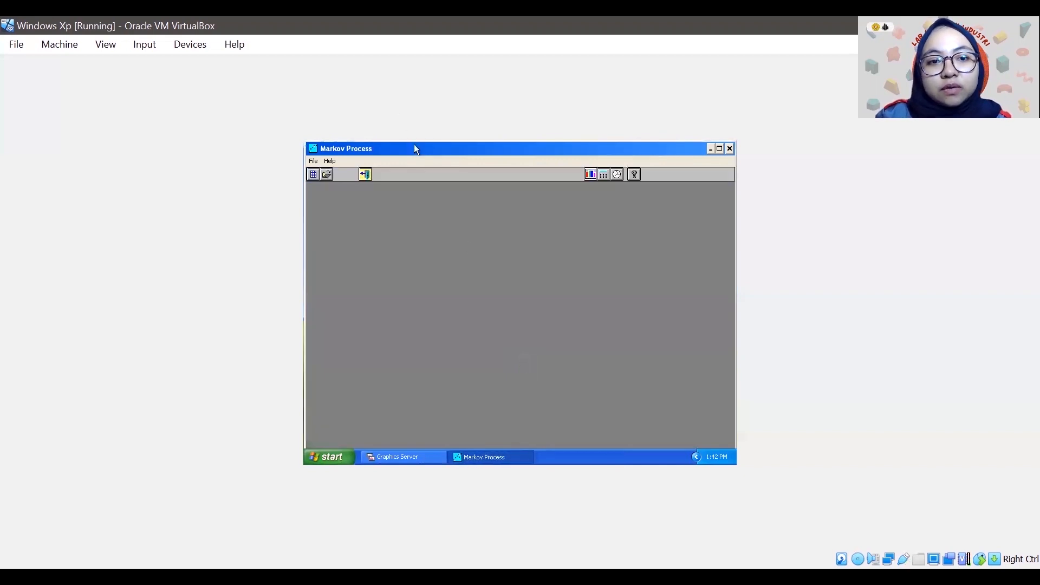
Step: Create a new Markov process problem titled 18_SENIN_08 with 3 states
click(313, 175)
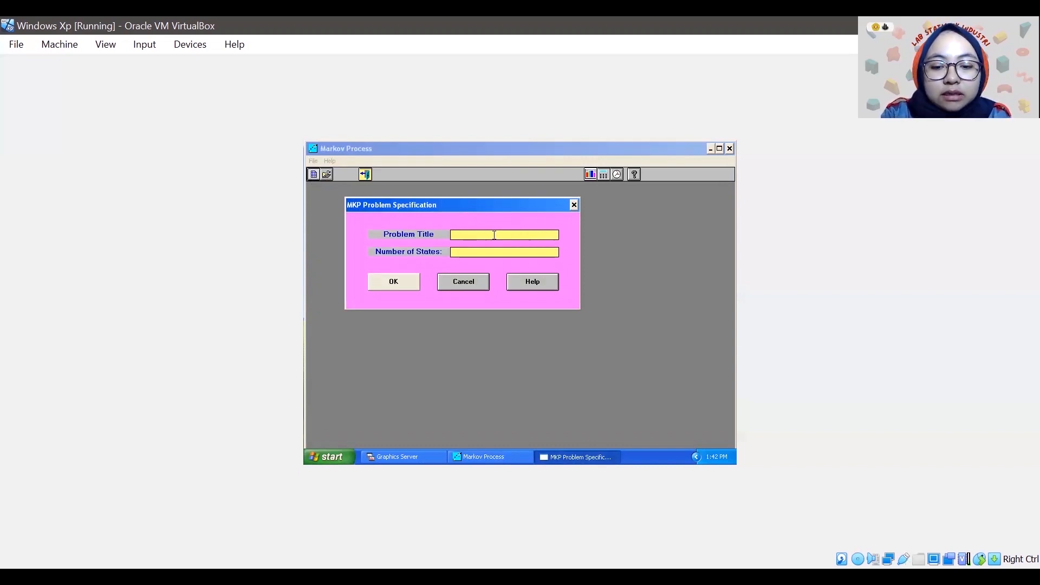
text(sS)
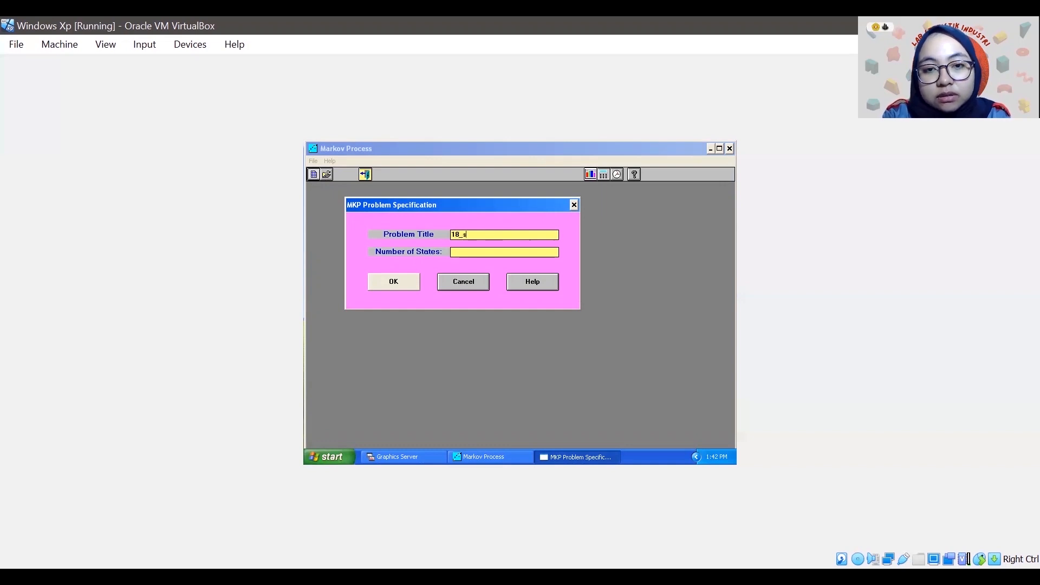
key(BackSpace)
key(BackSpace)
text(SENIN)
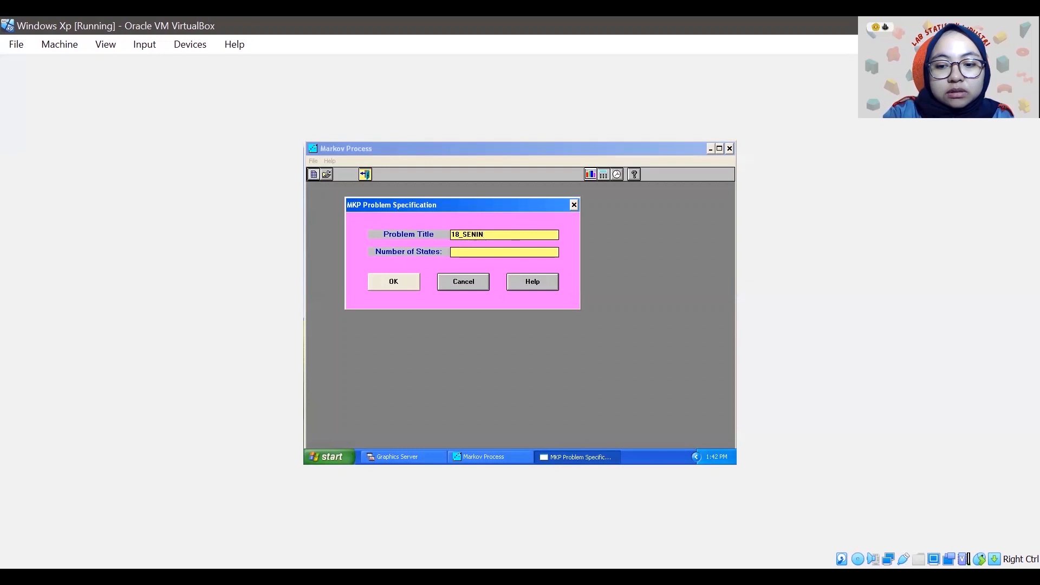
text(_08)
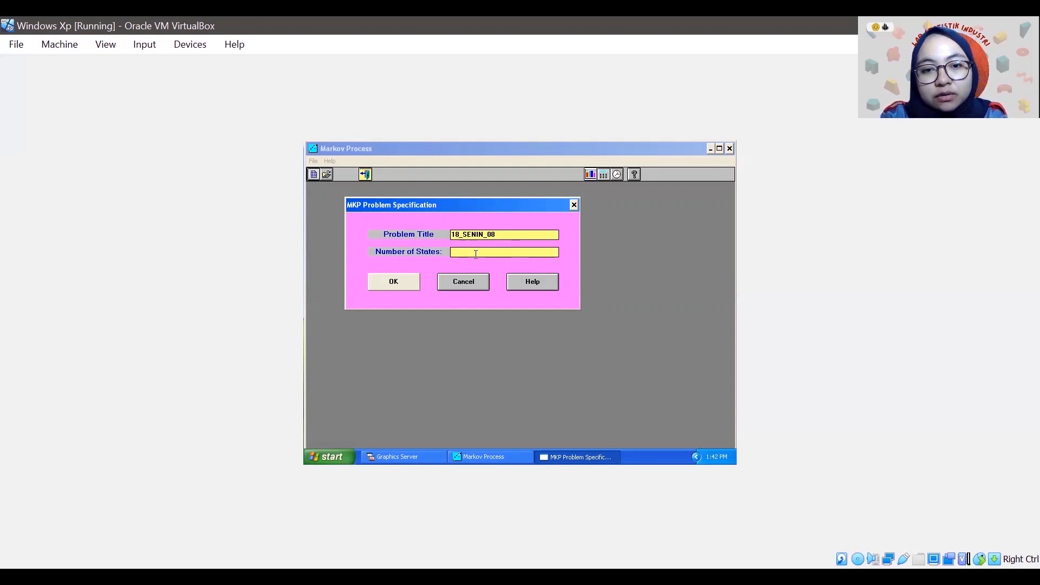
text(3)
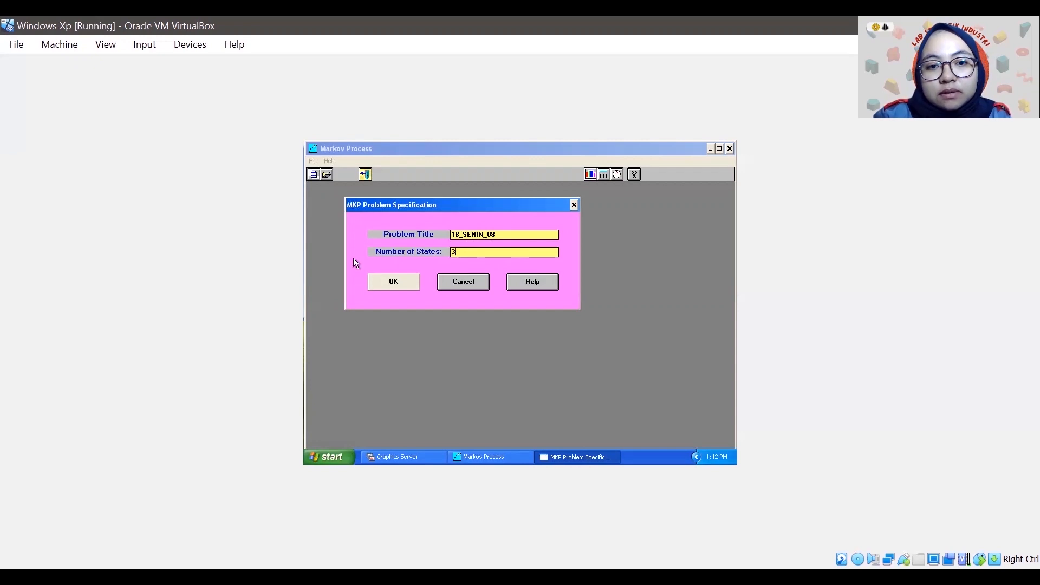
click(392, 286)
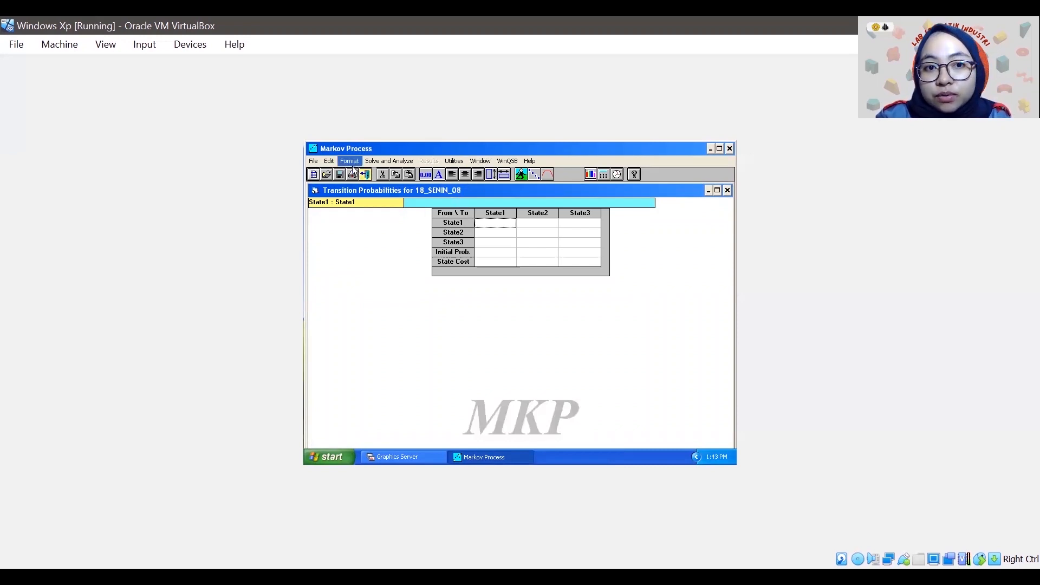
Step: Open the state names of the problem for editing and rename the first state as BIMOLI
click(331, 162)
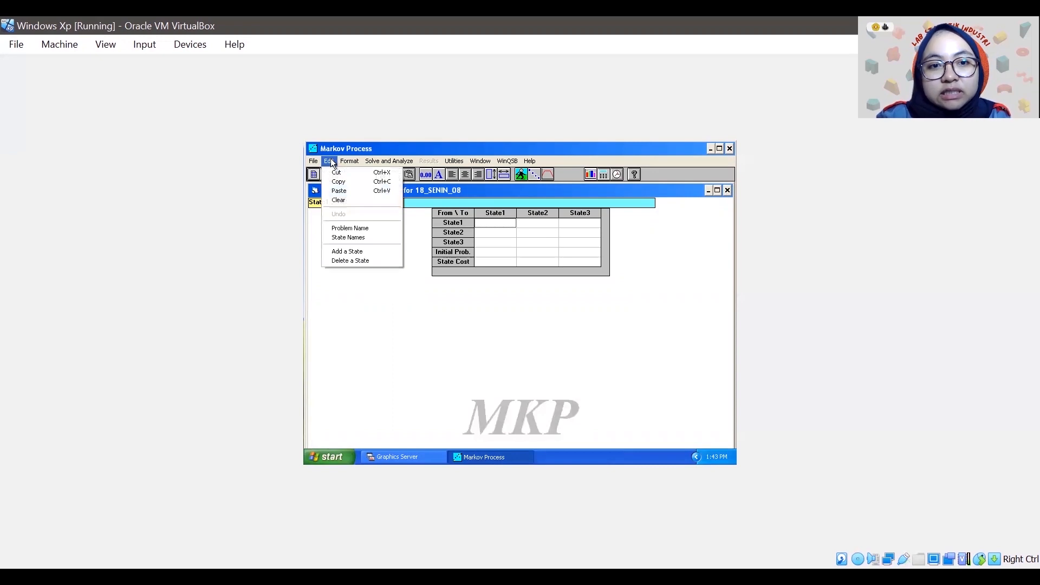
click(349, 237)
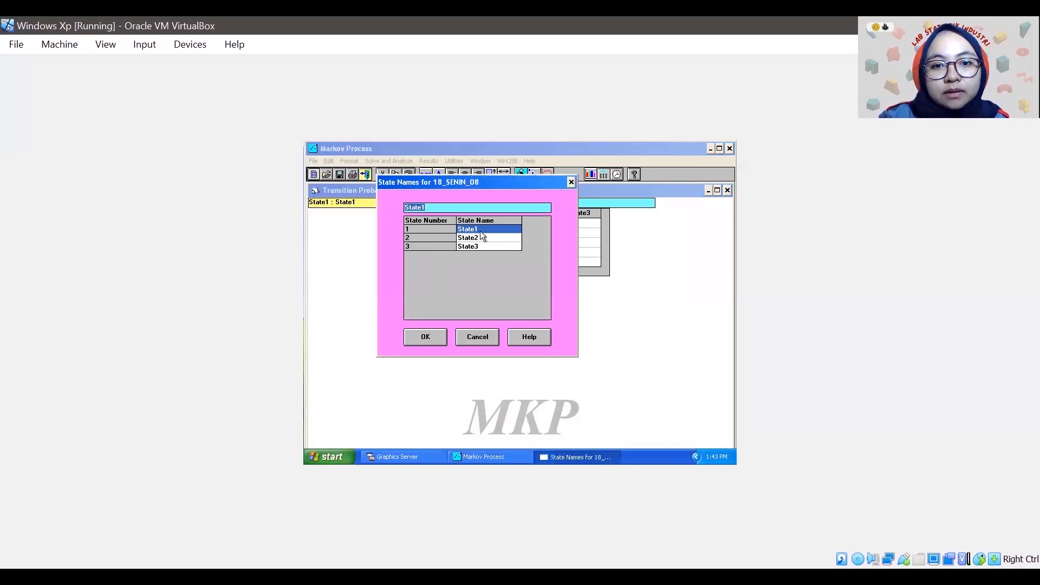
key(BackSpace)
text(b)
key(BackSpace)
text(Bl)
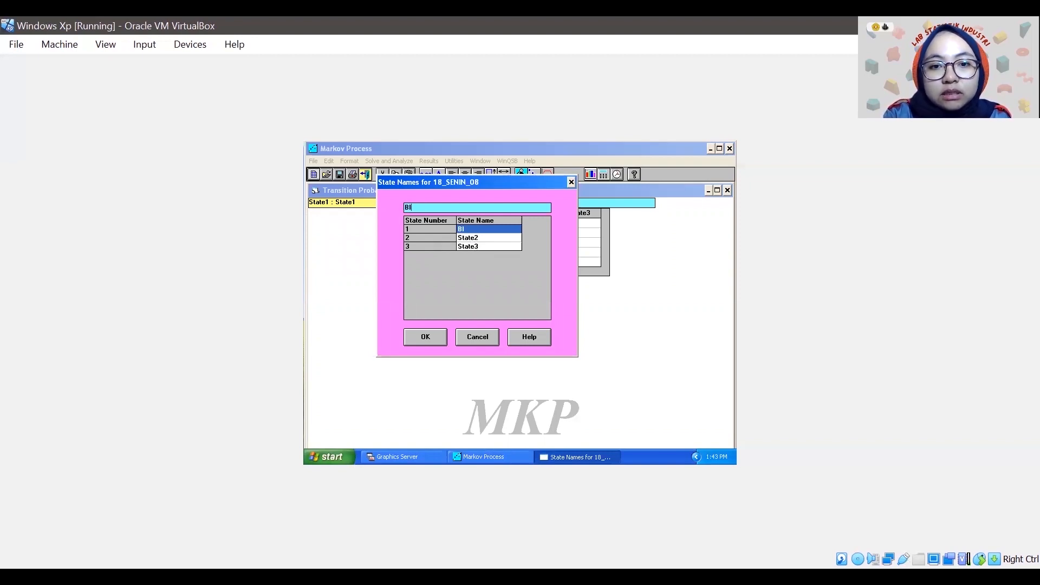
text(MOLI)
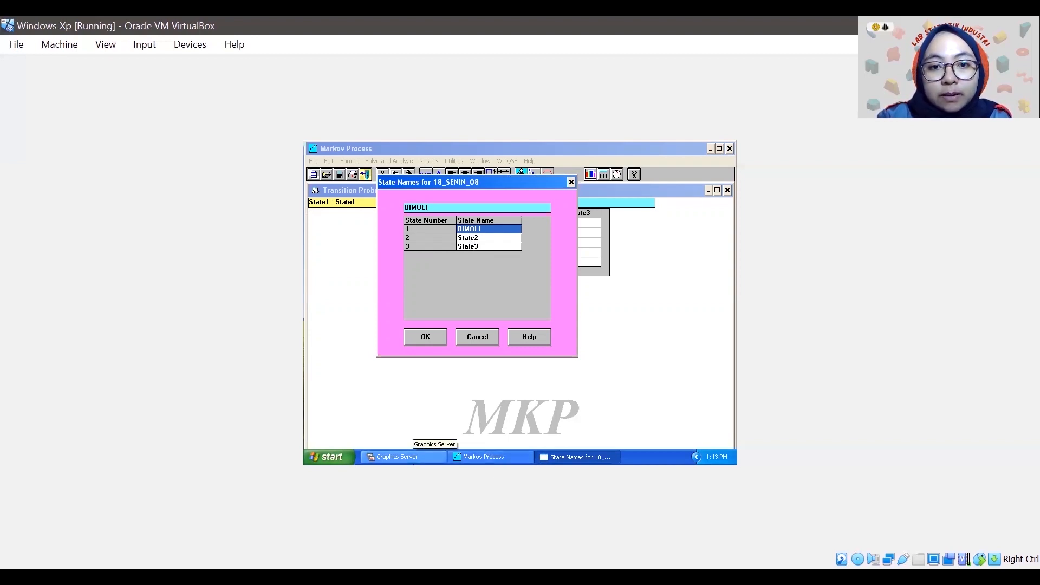
Step: Name the second state FILMA and the third state TROPICAL, then accept the state names
click(483, 237)
text(FILMA)
key(Return)
text(T)
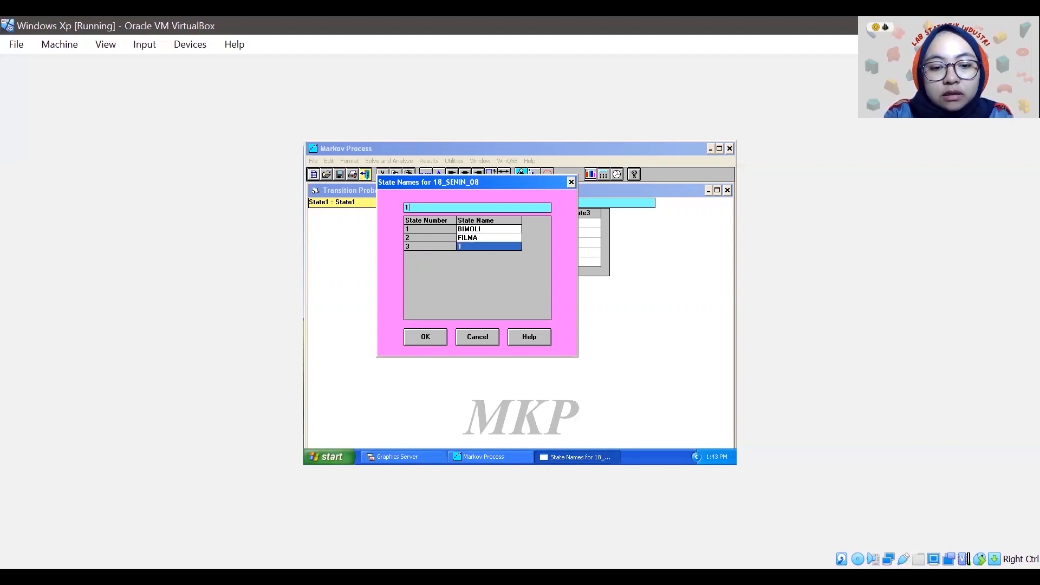
text(ROPICAL)
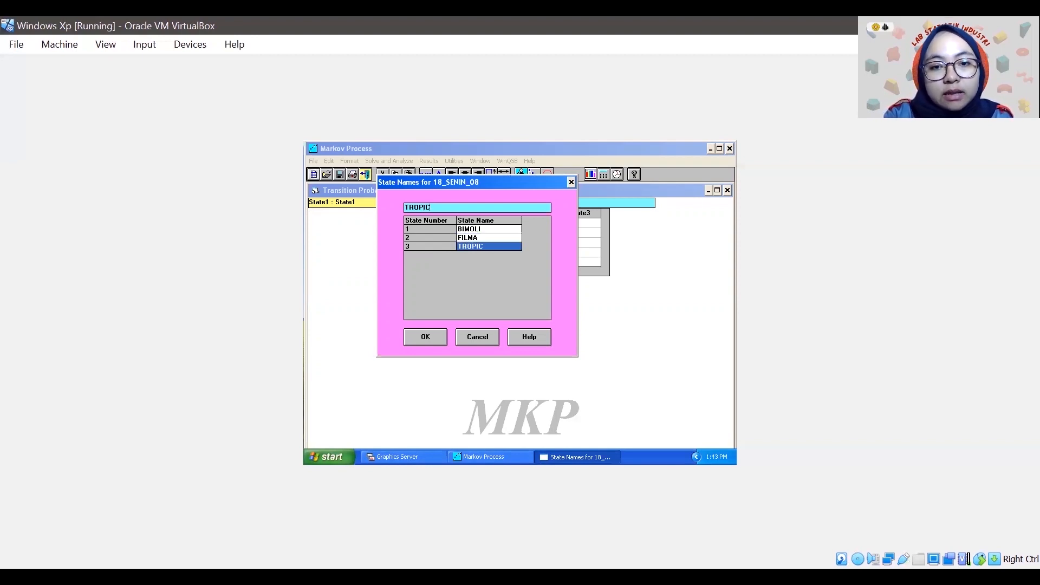
click(425, 337)
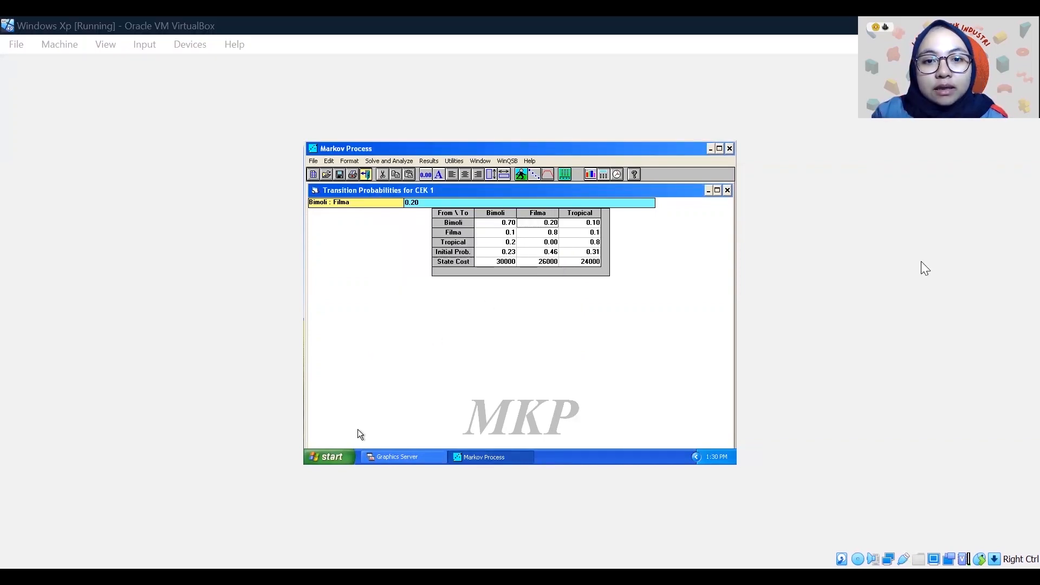
Step: Review the transition probabilities and the initial probabilities of the three brands in the CEK 1 problem
click(502, 226)
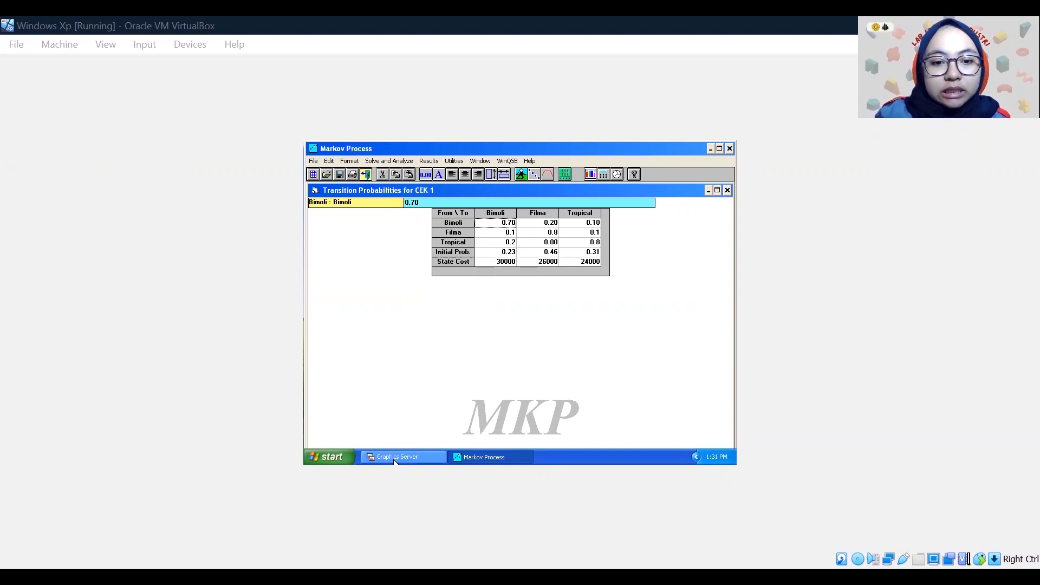
click(511, 233)
drag(511, 233, 512, 242)
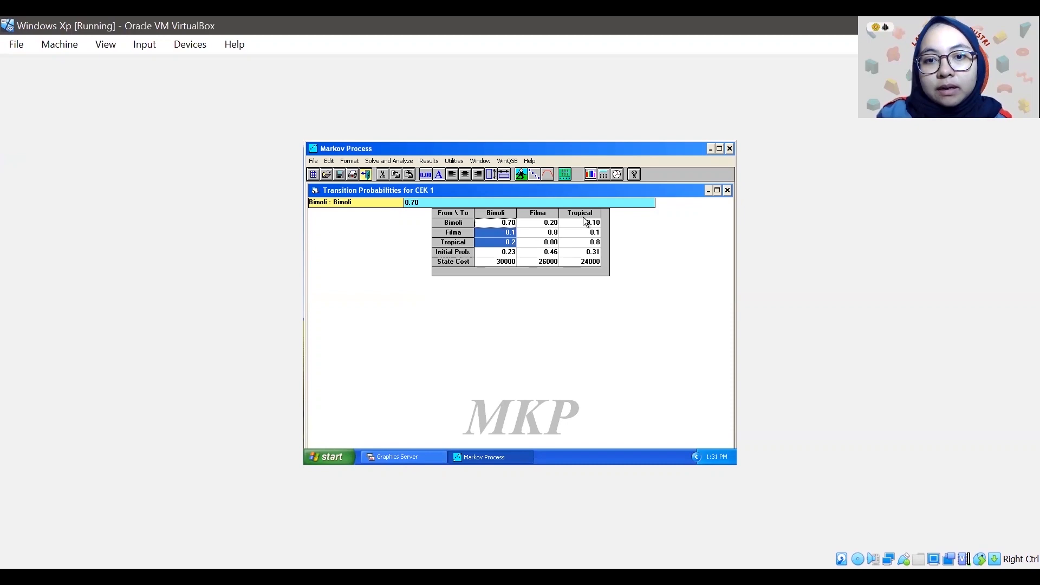
click(496, 255)
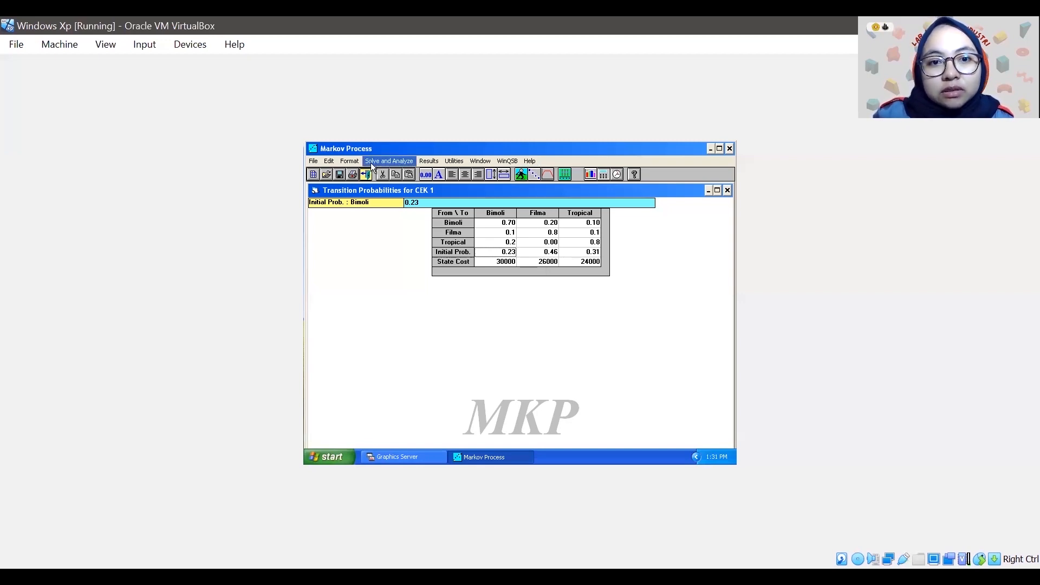
Step: Solve the steady state of the CEK 1 problem and examine the state probabilities and recurrence times of Bimoli, Filma and Tropical
click(522, 175)
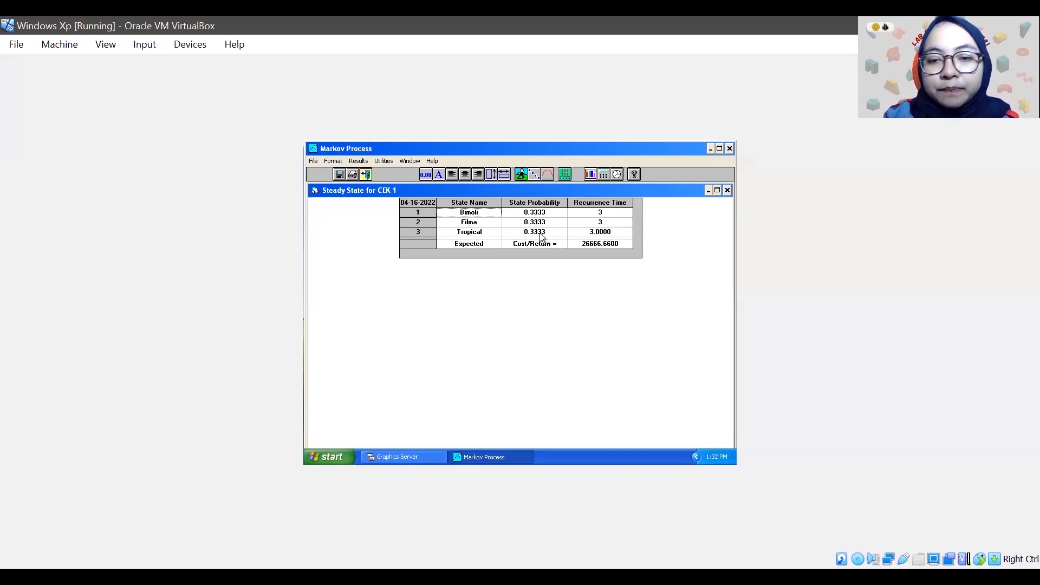
click(627, 212)
click(464, 225)
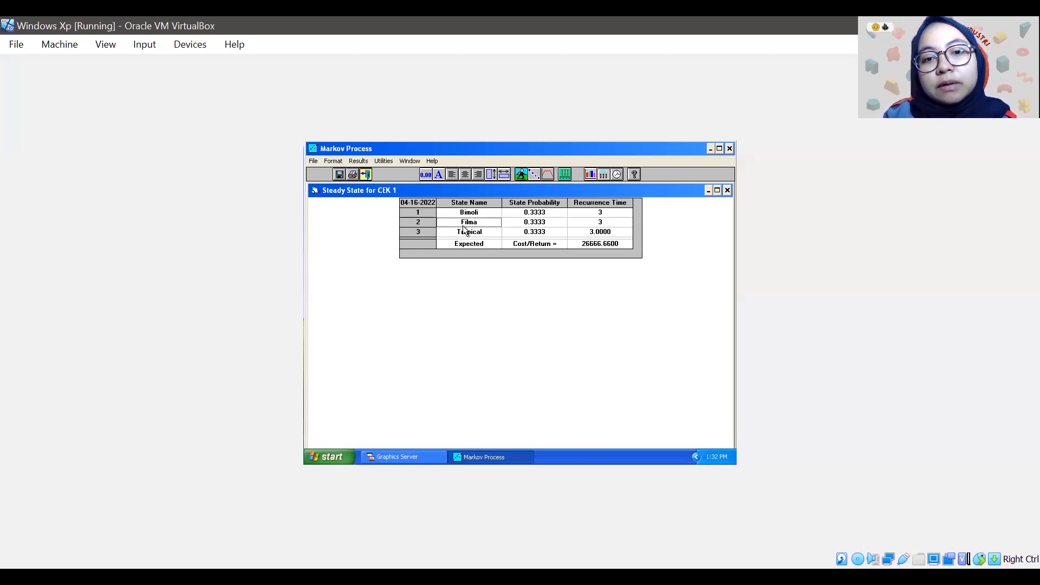
click(604, 222)
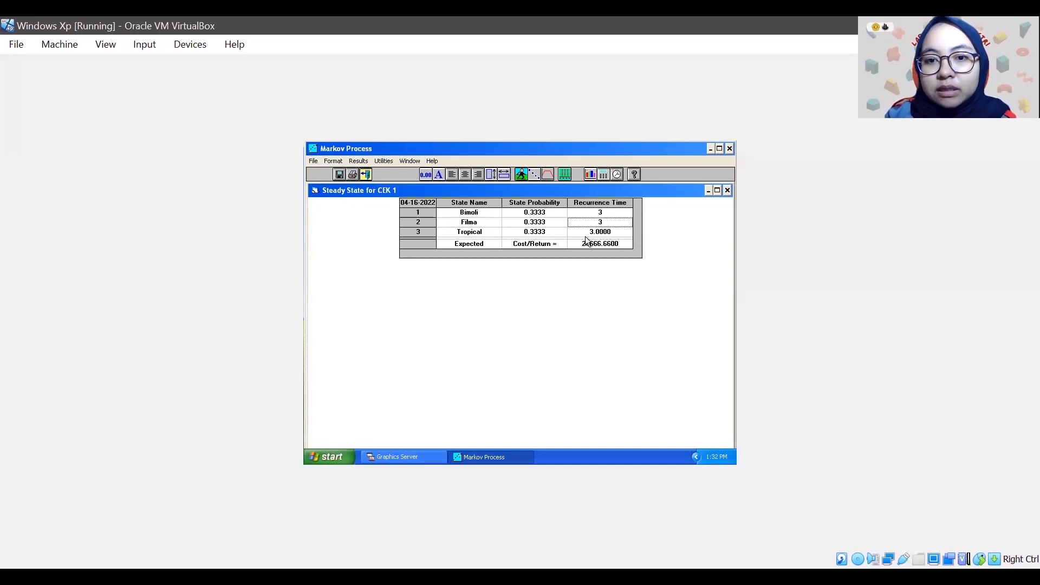
click(593, 235)
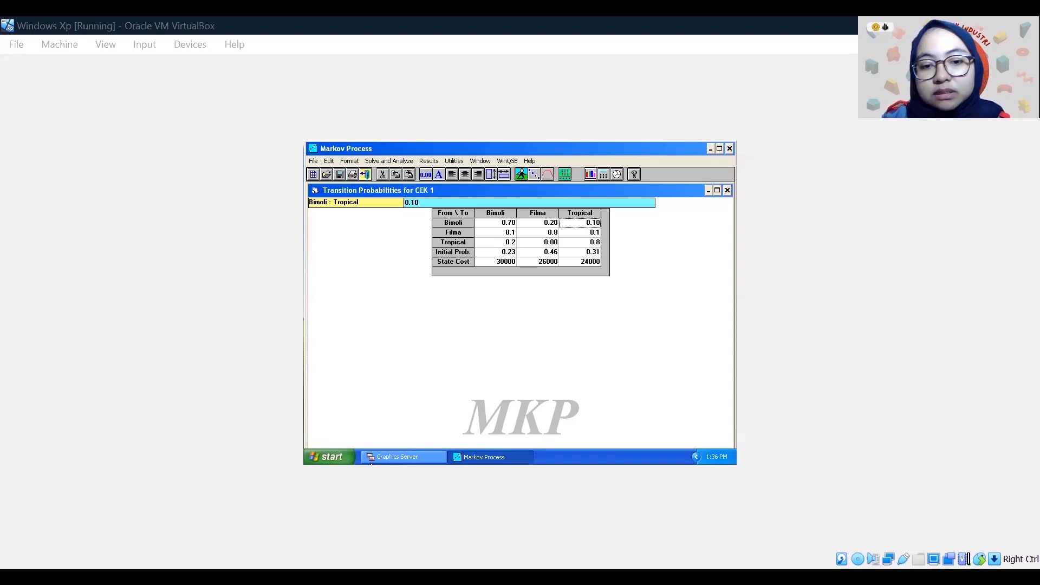
Step: Run a Markov Process Step on the CEK 1 problem for 2 time periods from initial
click(368, 151)
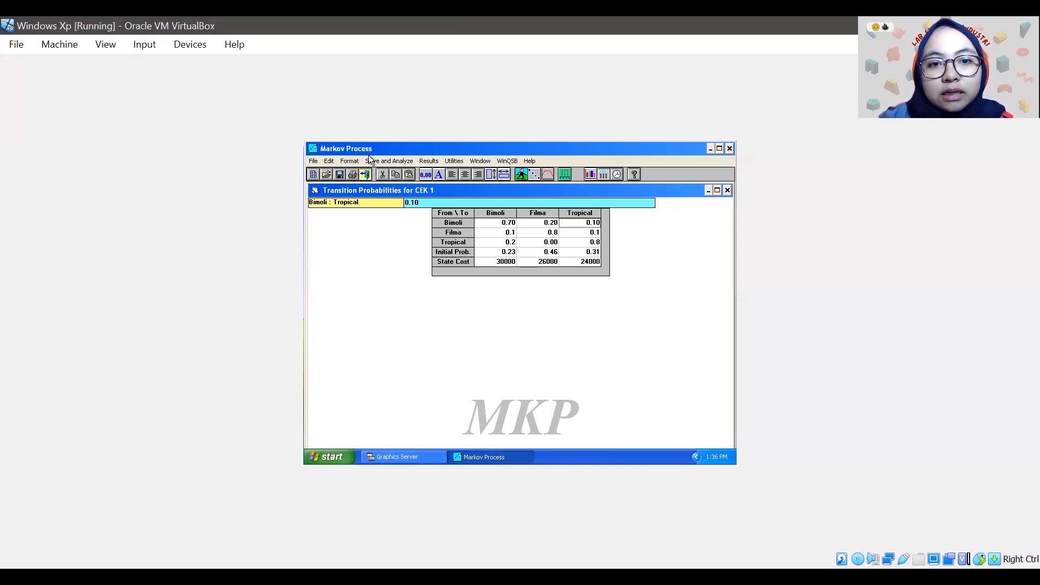
click(370, 161)
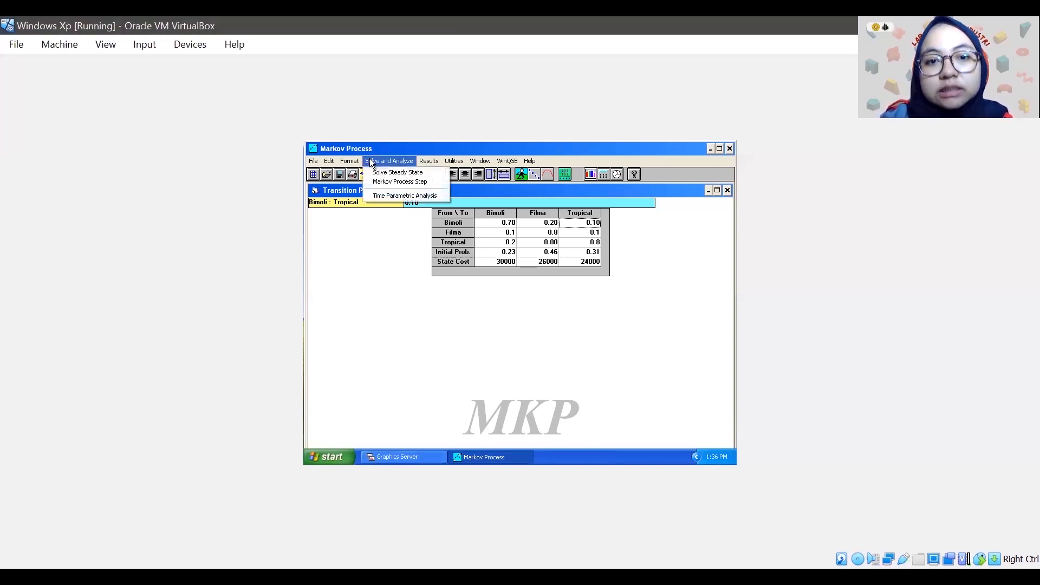
click(379, 183)
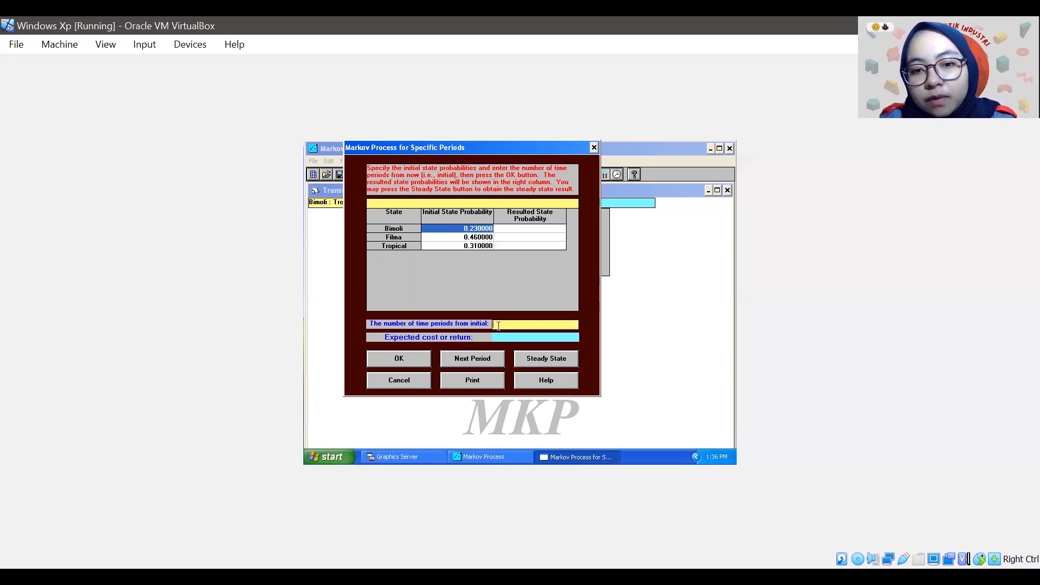
click(498, 326)
text(2)
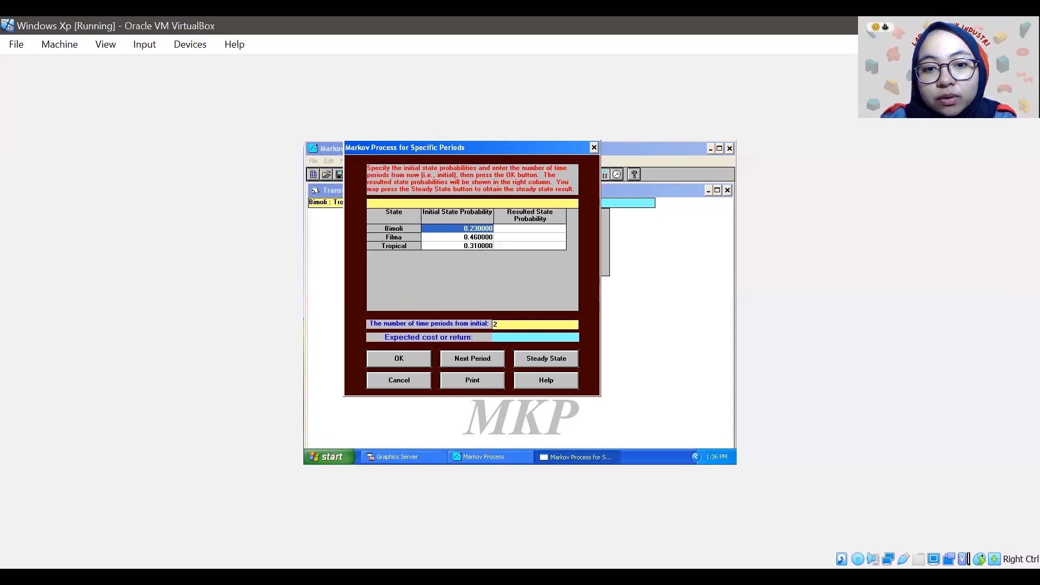
click(397, 360)
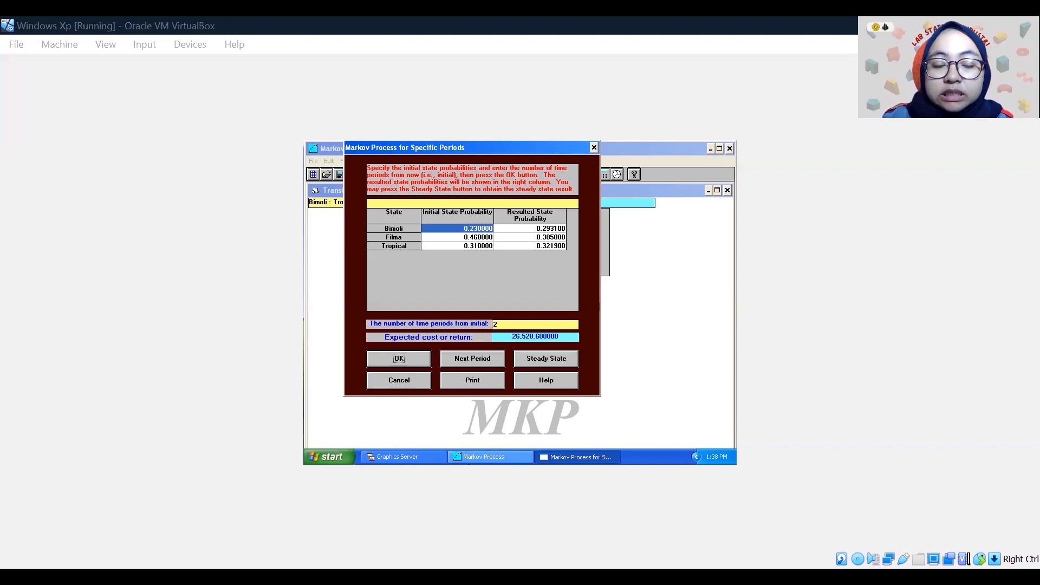
Step: Recalculate the resulting state probabilities and expected cost for 1 time period from initial
click(499, 326)
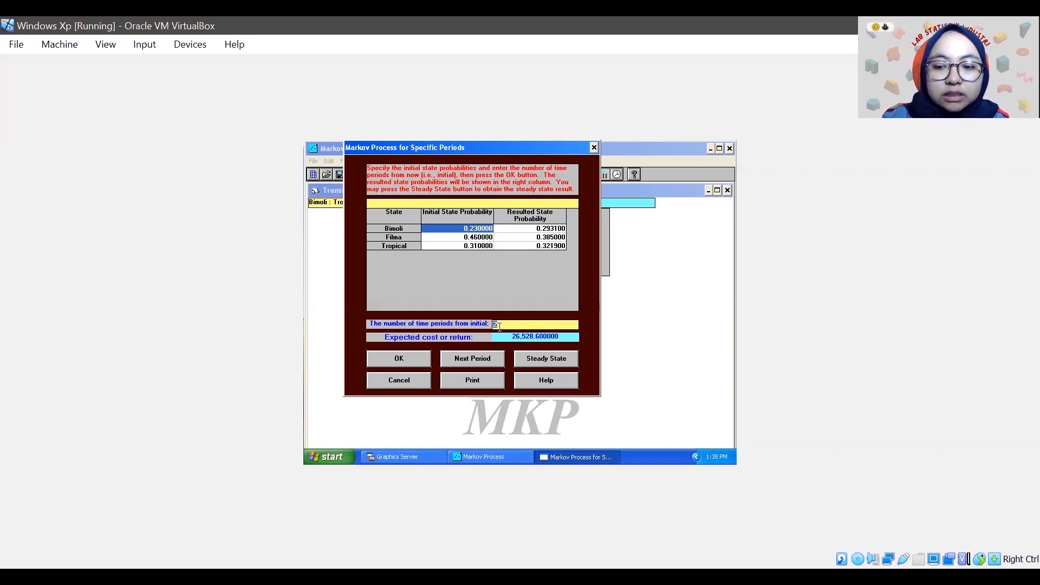
key(BackSpace)
text(1)
click(390, 357)
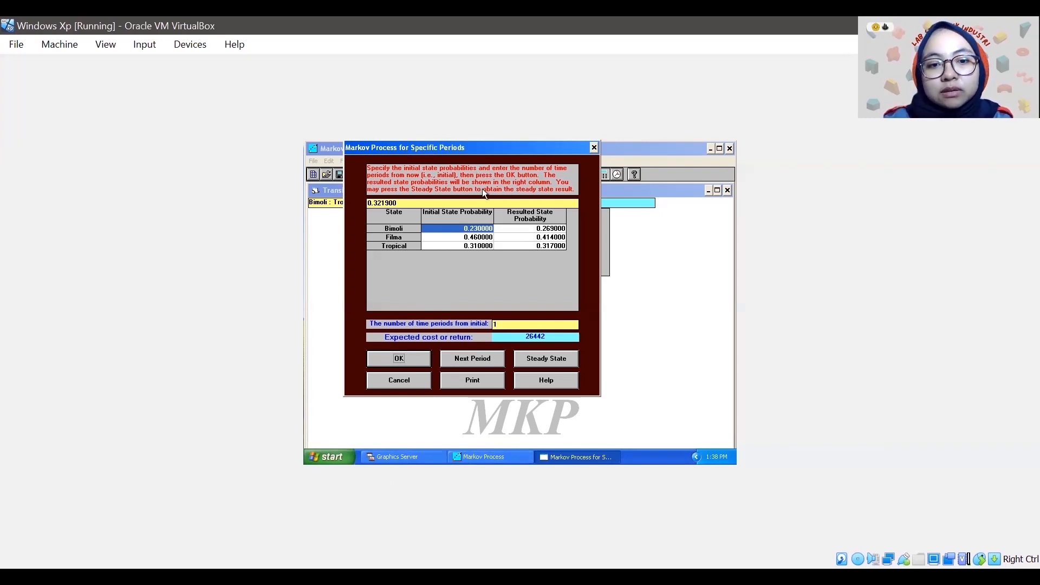
Step: Calculate the resulting state probabilities for 2 time periods from initial, followed by 3 time periods
click(508, 323)
key(BackSpace)
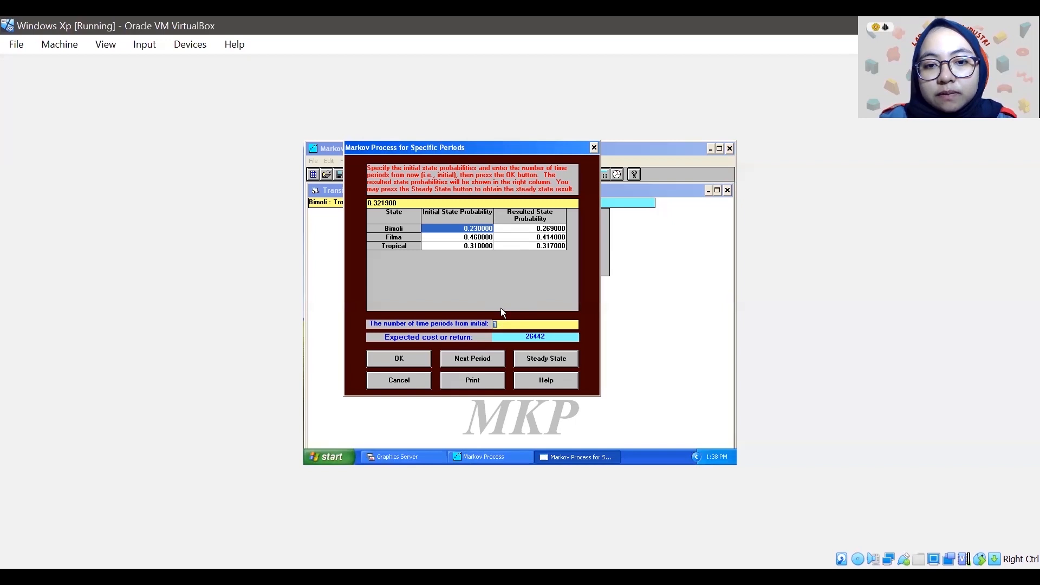
click(406, 364)
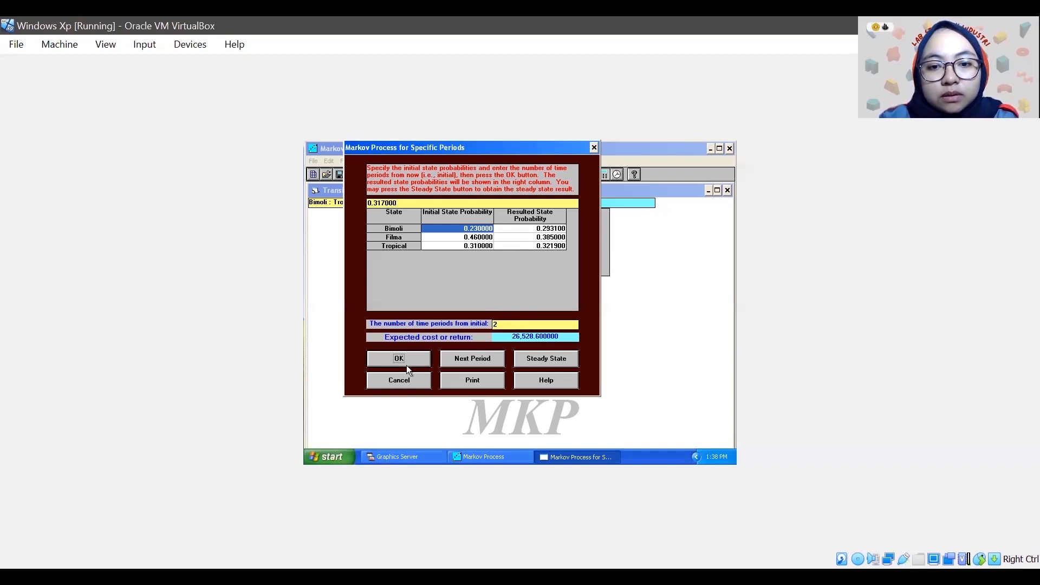
double_click(506, 322)
text(3)
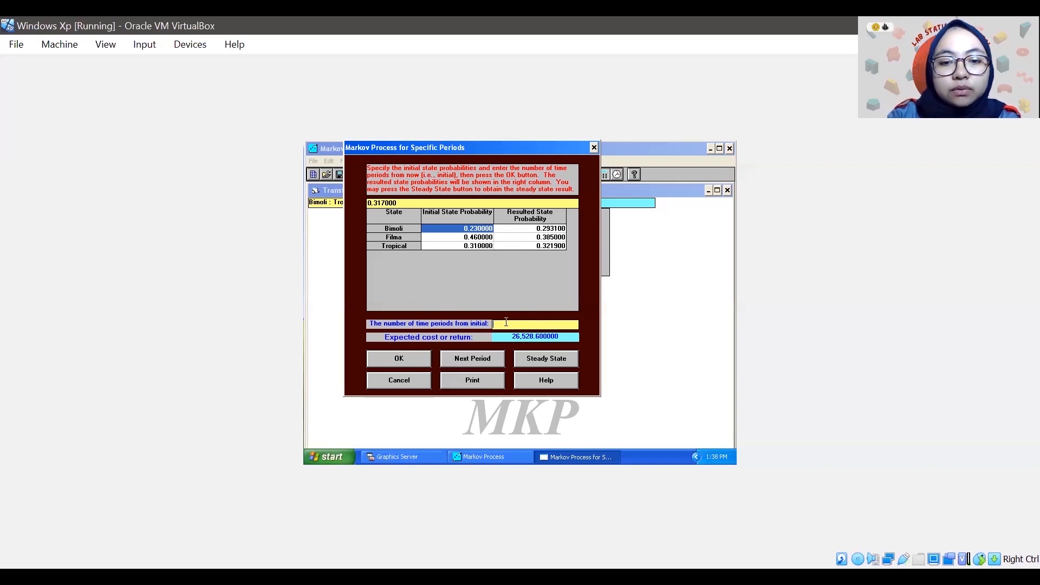
click(392, 363)
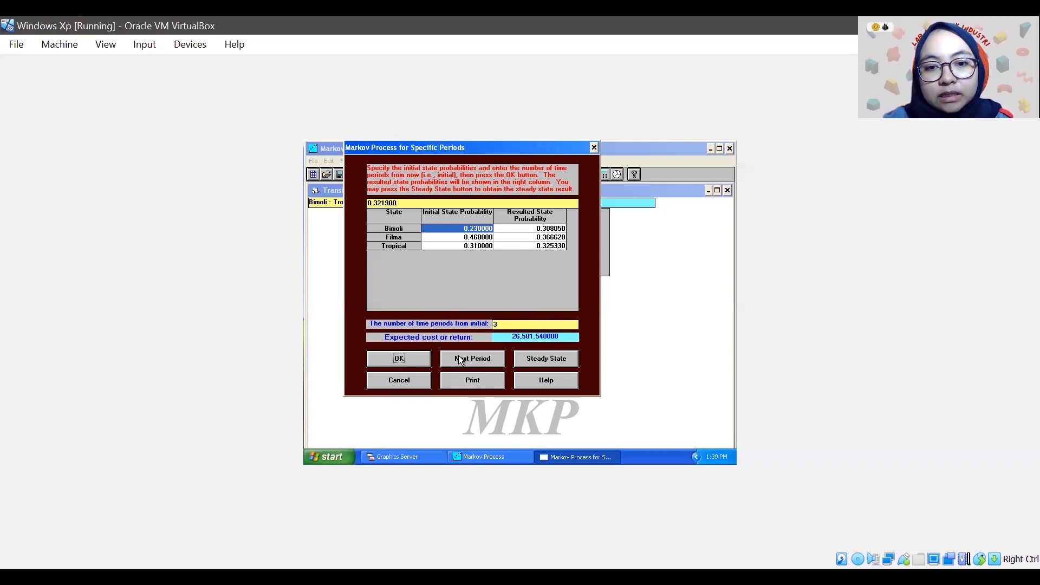
Step: Repeat the specific-period calculation for 1 time period from initial and again for 2 time periods
double_click(503, 324)
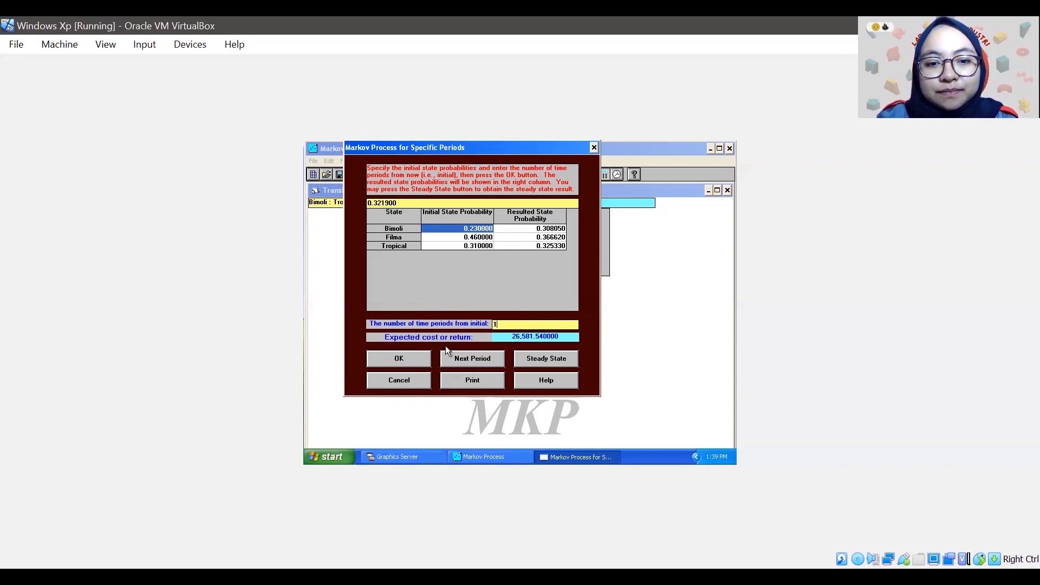
click(412, 355)
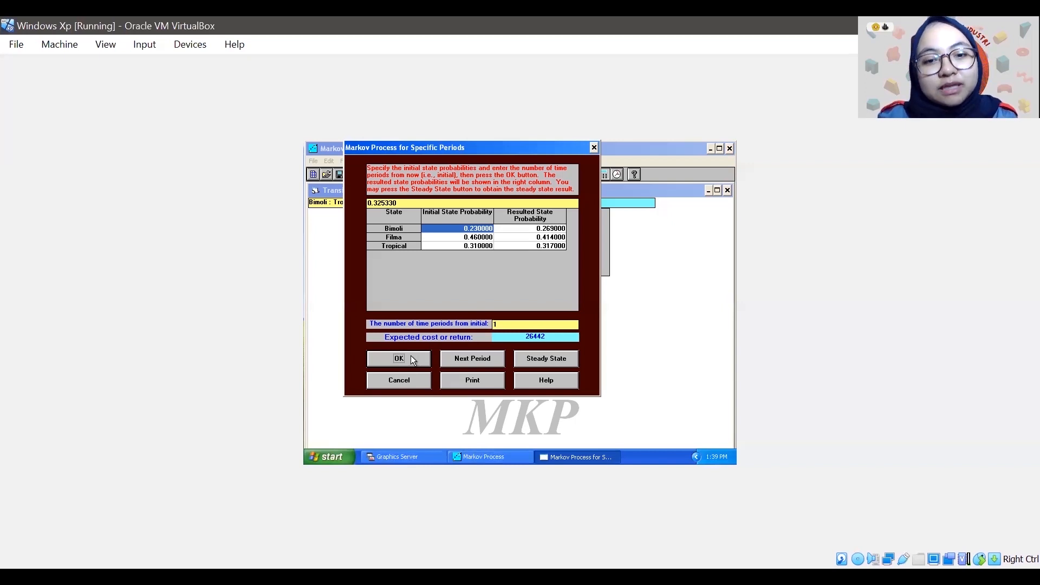
double_click(517, 324)
key(BackSpace)
text(2)
click(388, 354)
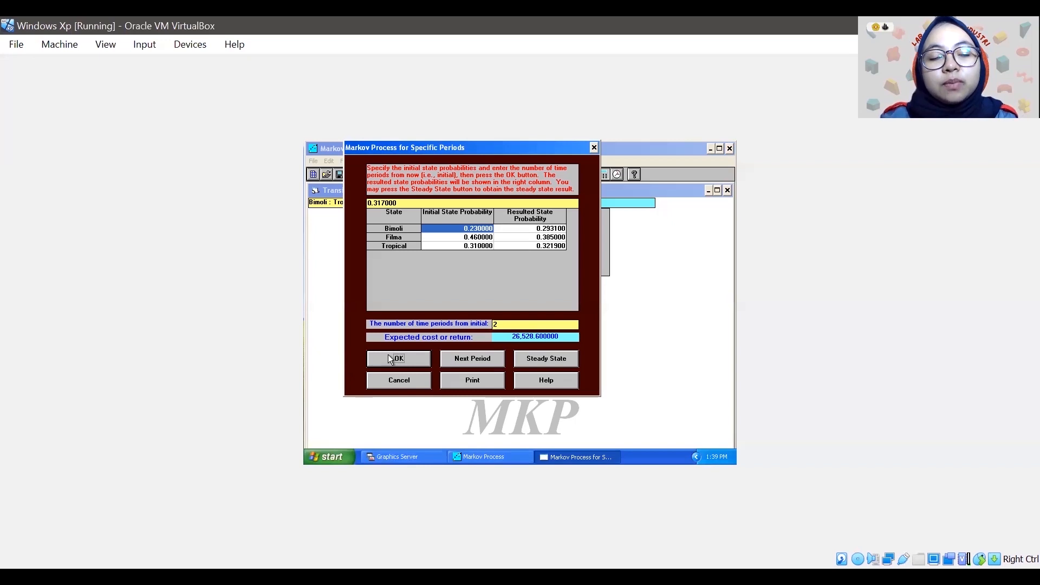
Step: Calculate the state probabilities and expected cost for 3 time periods from initial, then close the specific-periods dialog
double_click(499, 324)
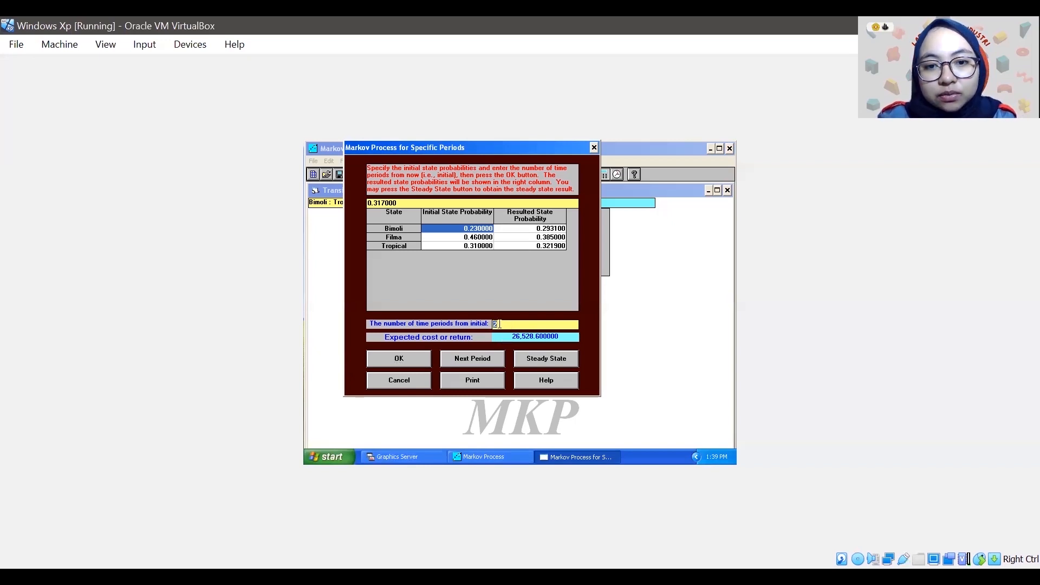
text(3)
click(407, 356)
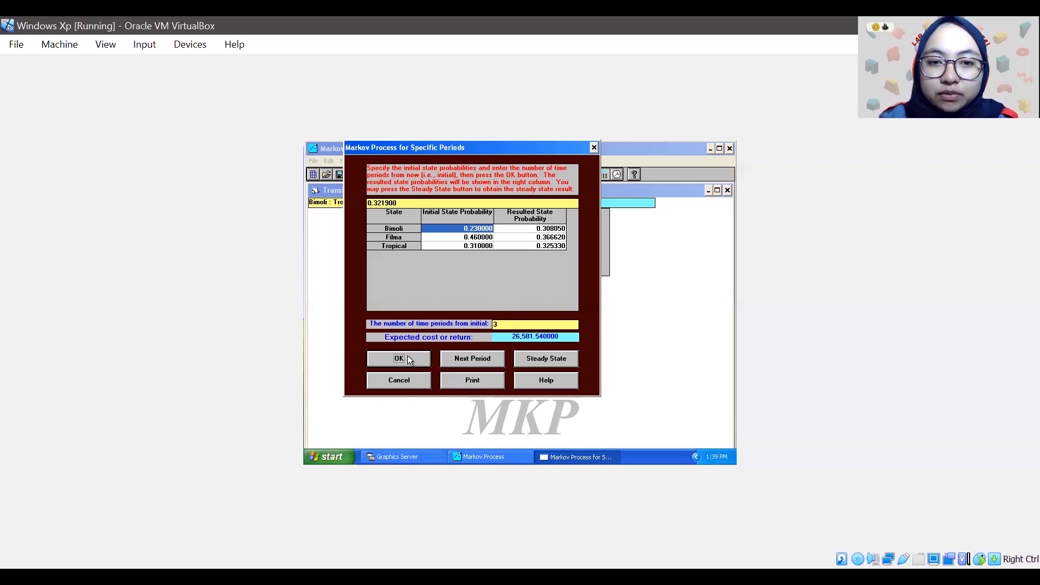
click(591, 147)
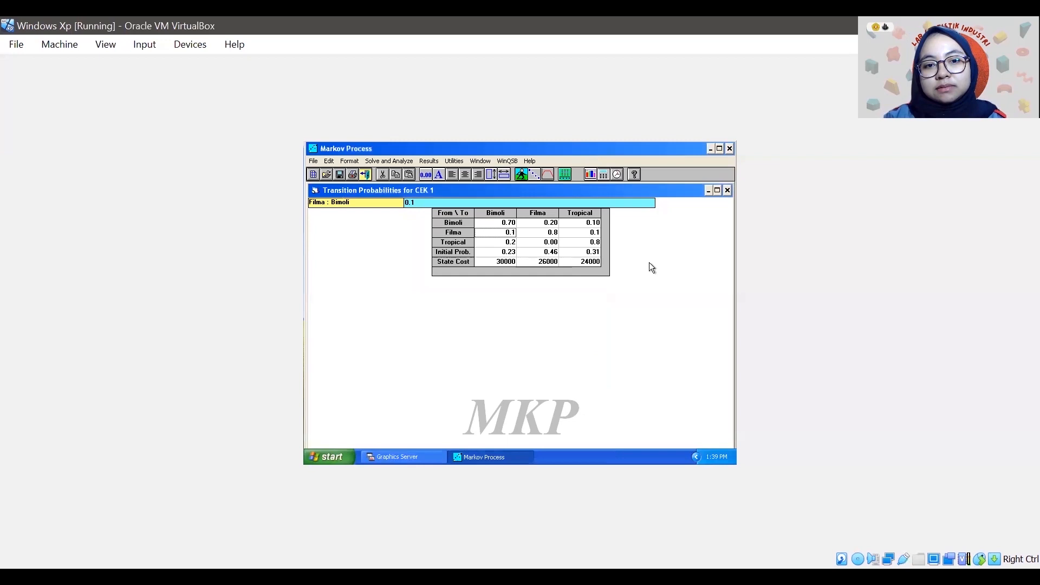